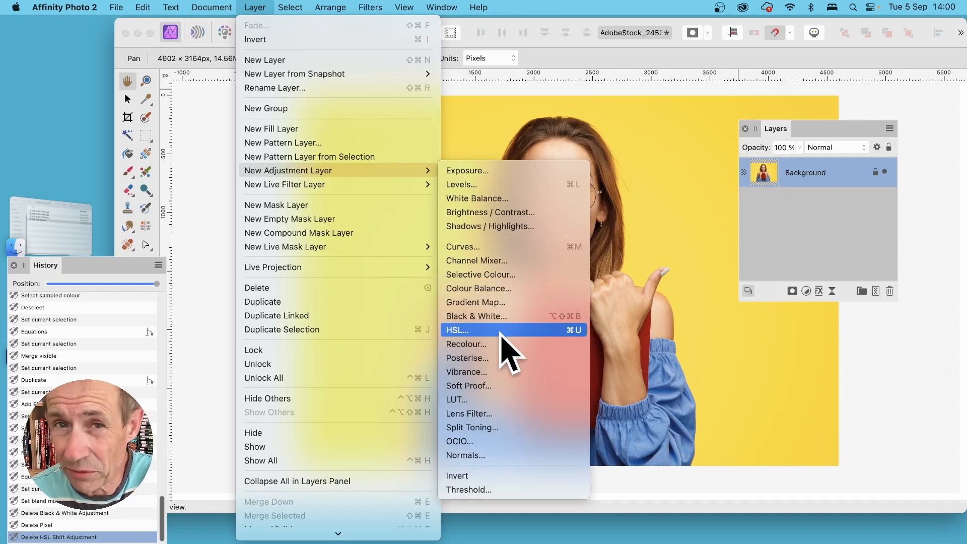
Add an HSL adjustment layer above the Background with a 53.5° hue shift and the Normal blend mode.
left_click(502, 335)
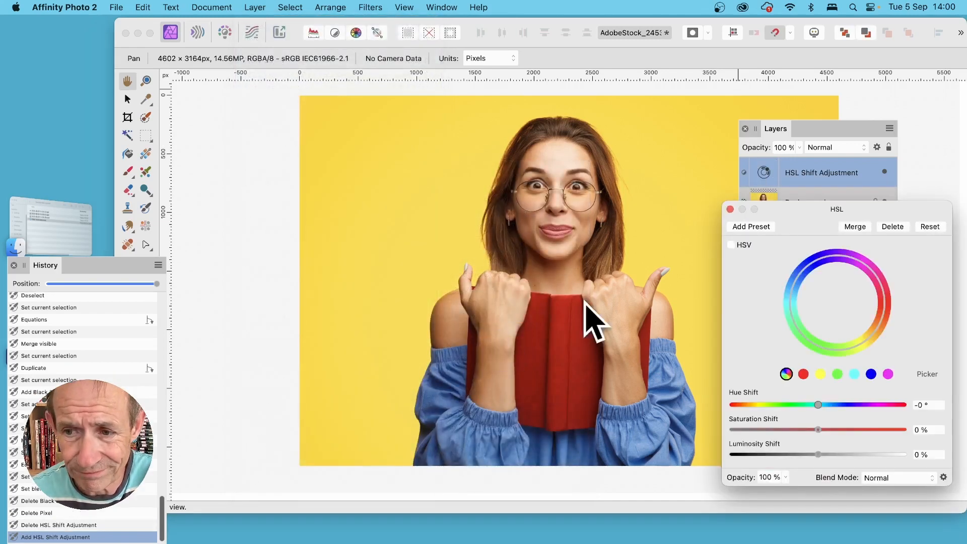
left_click_drag(804, 208, 675, 165)
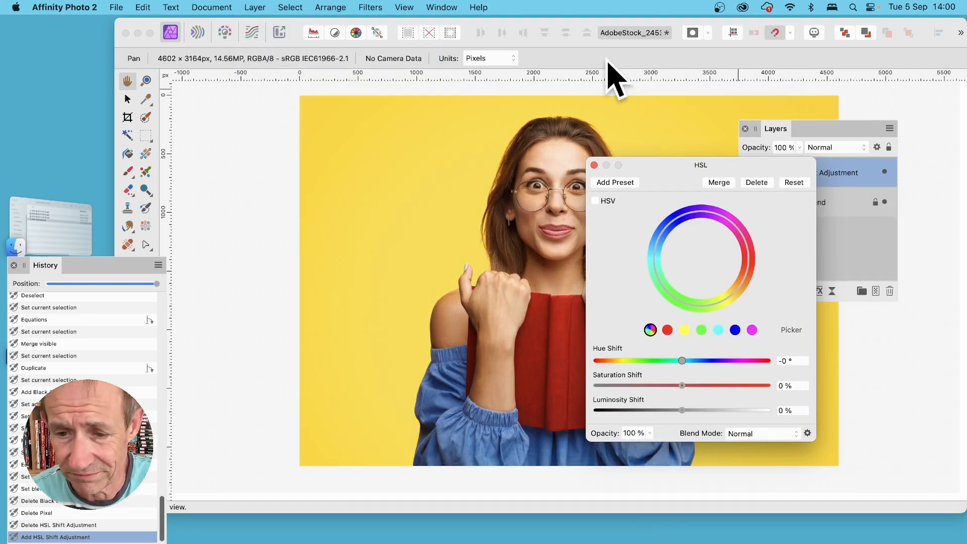
left_click_drag(682, 361, 710, 361)
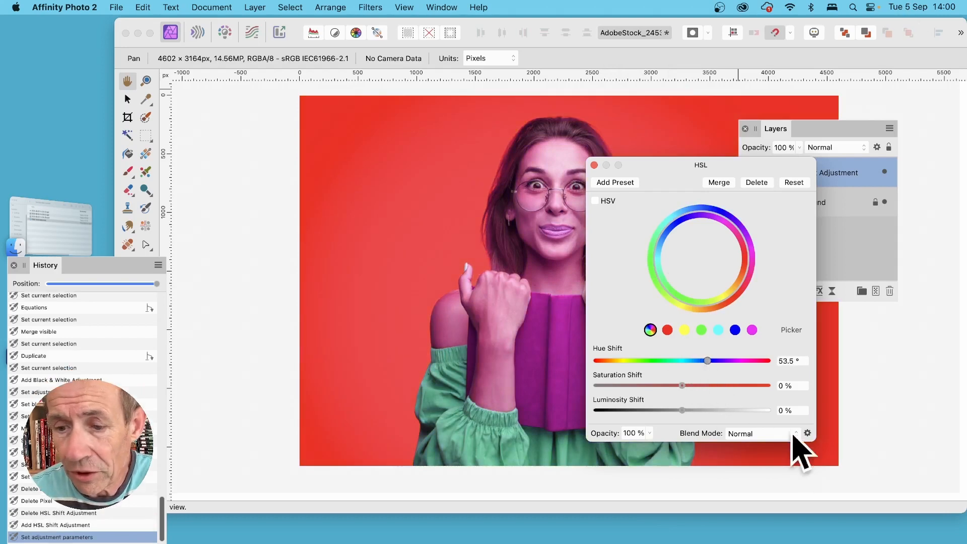
left_click(767, 433)
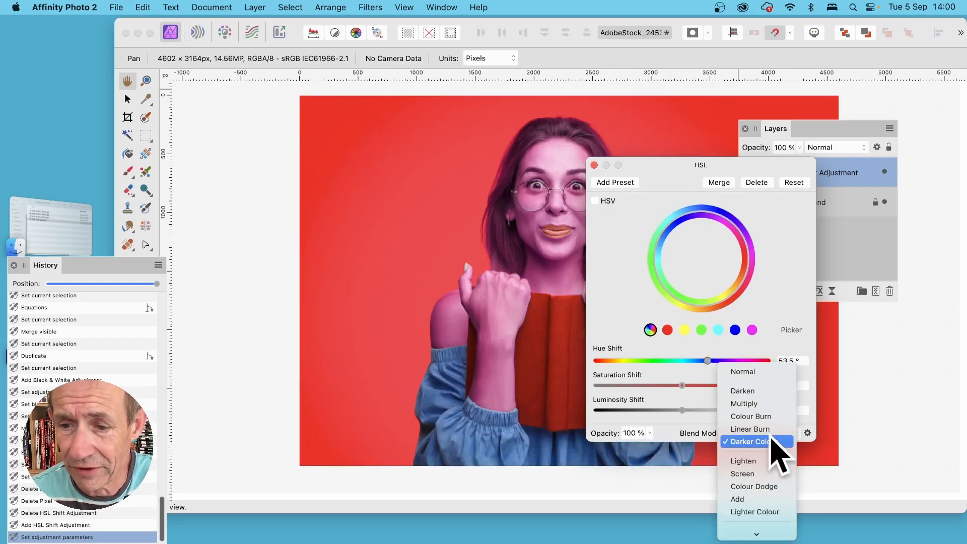
left_click(766, 372)
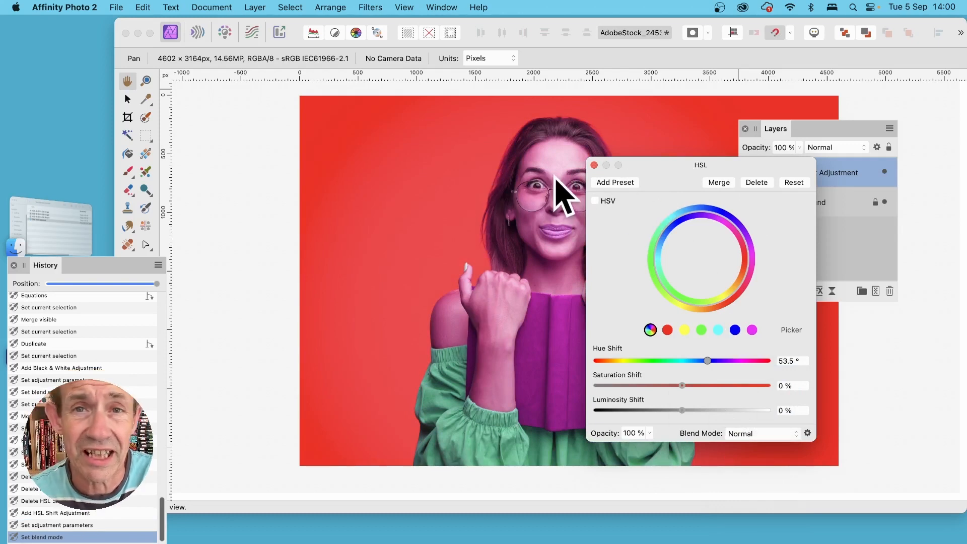
left_click(594, 166)
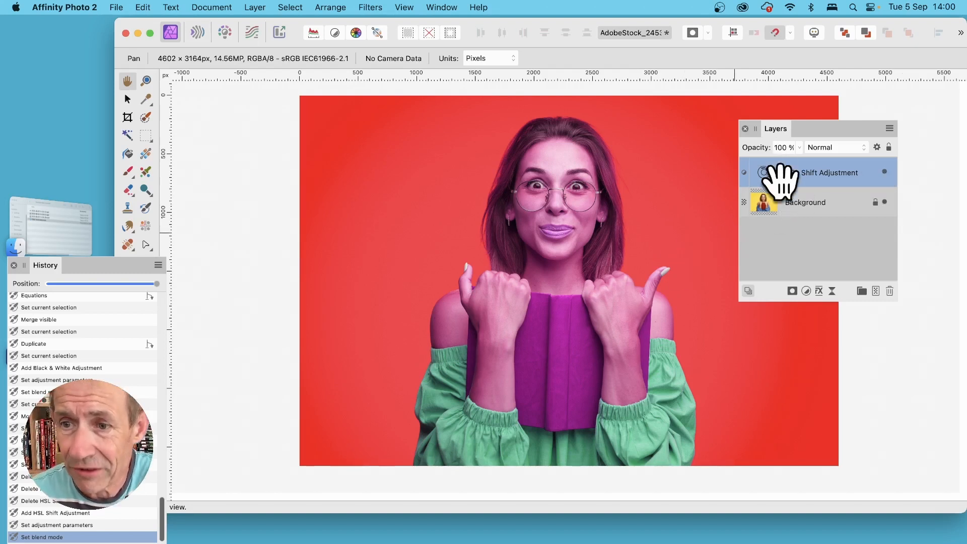
Nest the HSL adjustment inside the Background layer and expand that layer to show it.
left_click_drag(770, 173, 772, 207)
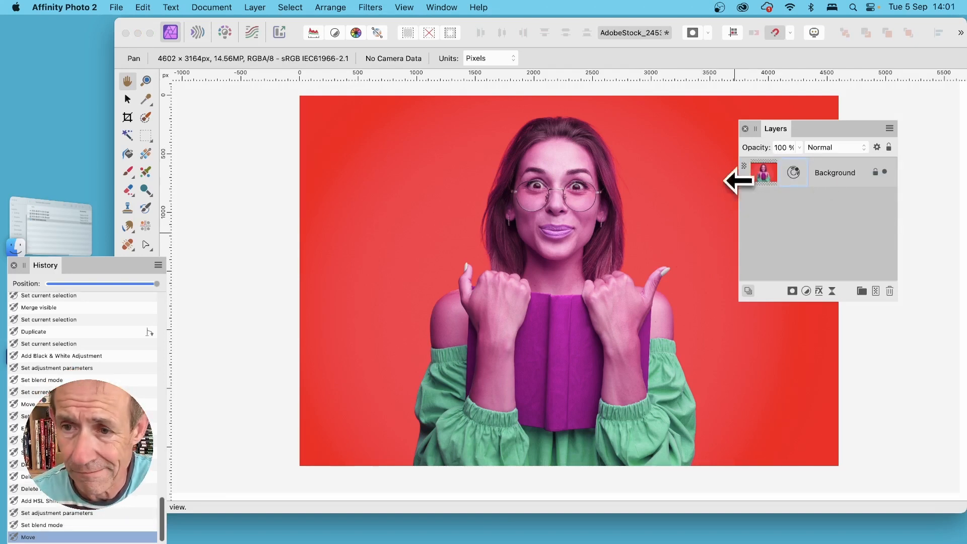
left_click(745, 179)
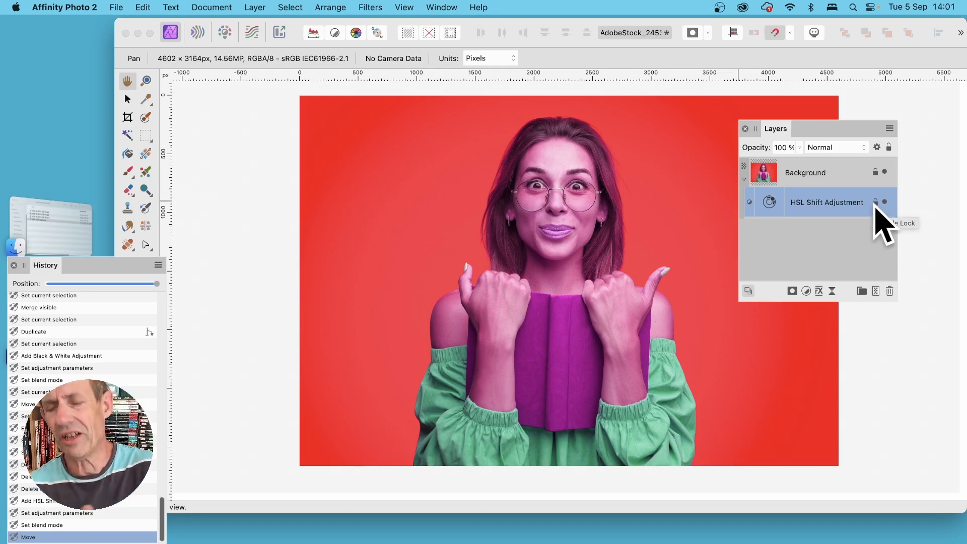
Undo the nesting, the settings and the creation of the HSL adjustment layer.
key("super+z")
key("super+z")
key("super+z")
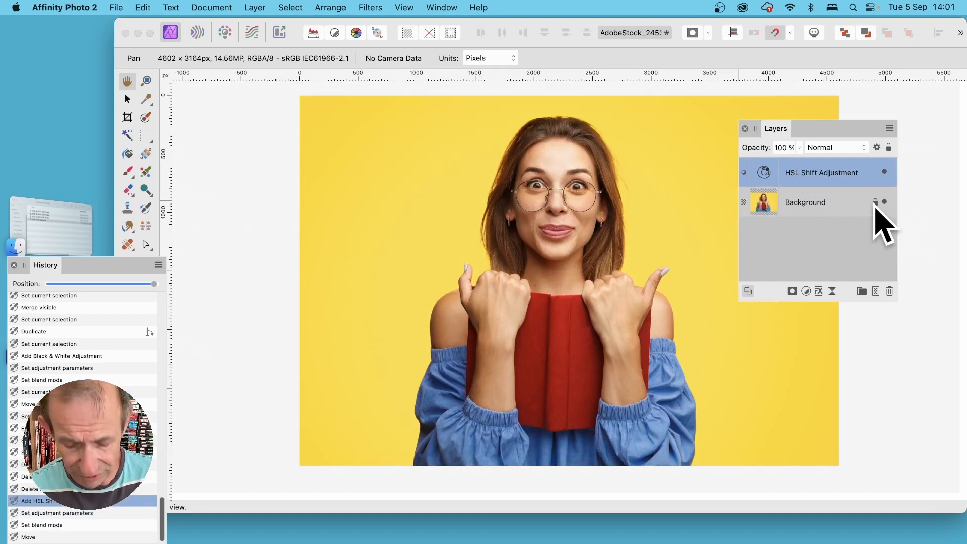
key("super+z")
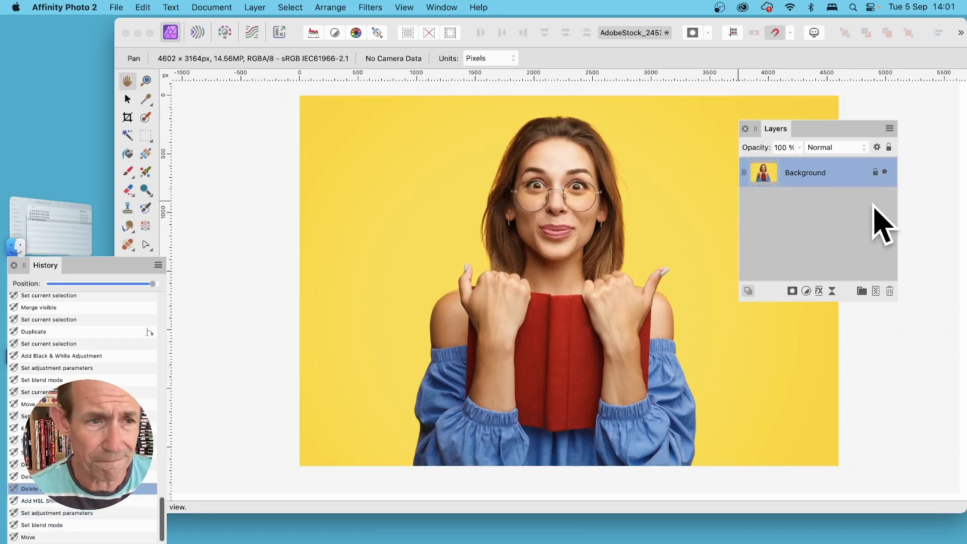
Marquee-select a tall rectangle over the woman's head and book, and add an HSL adjustment limited to it with a 106.8° hue shift.
left_click_drag(142, 135, 221, 135)
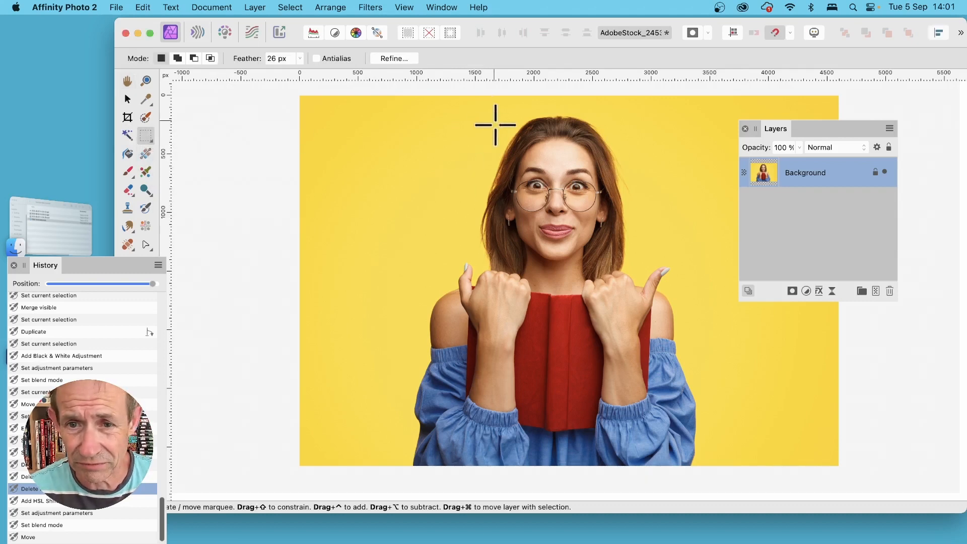
left_click_drag(493, 118, 615, 441)
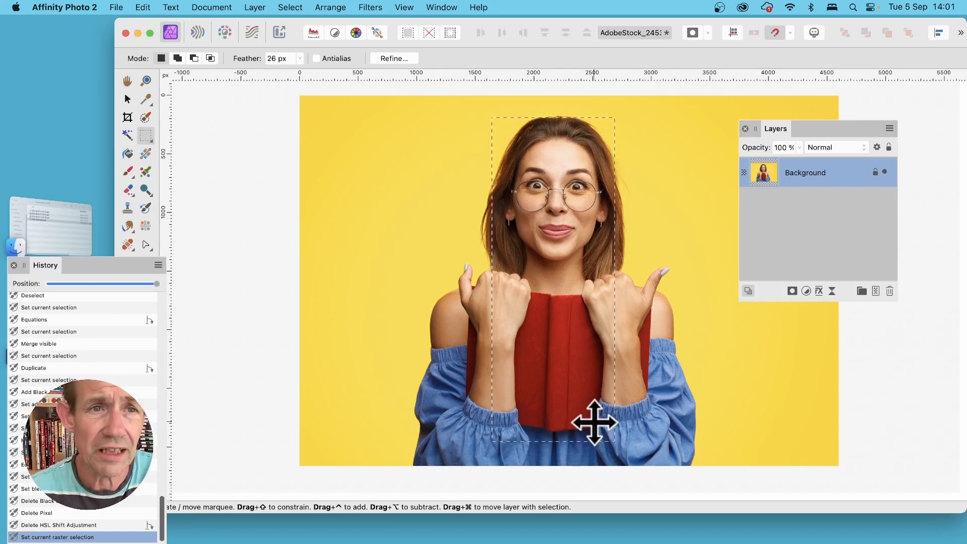
left_click(254, 7)
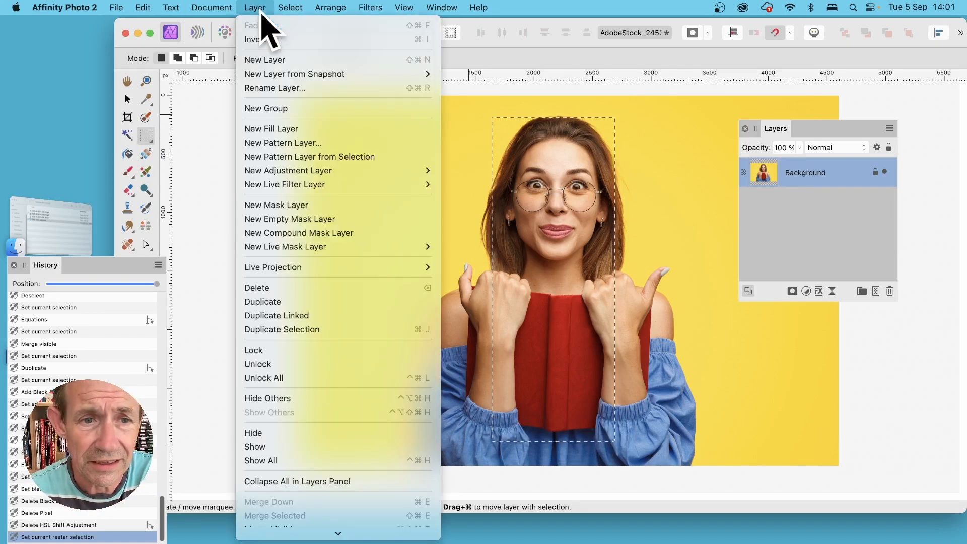
mouse_move(334, 169)
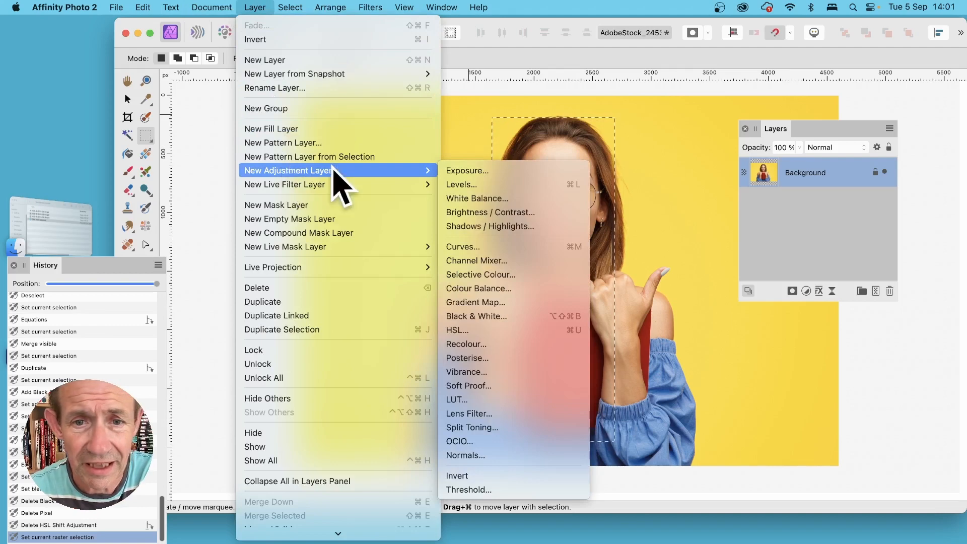
left_click(494, 330)
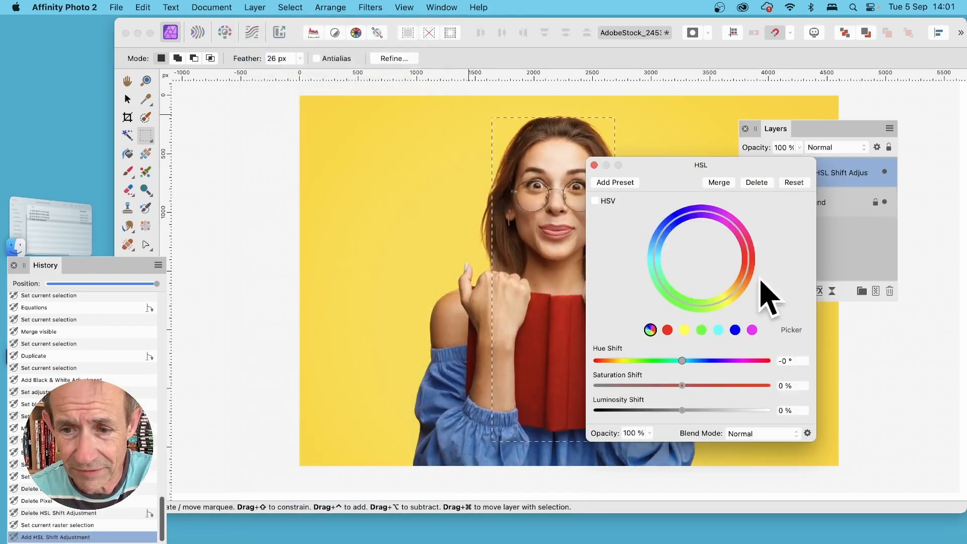
left_click_drag(712, 361, 736, 358)
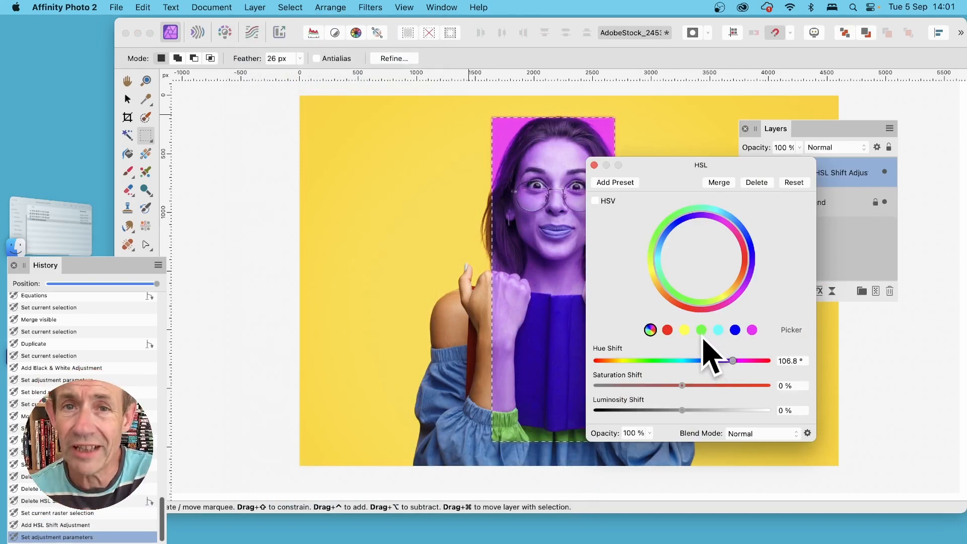
left_click(594, 165)
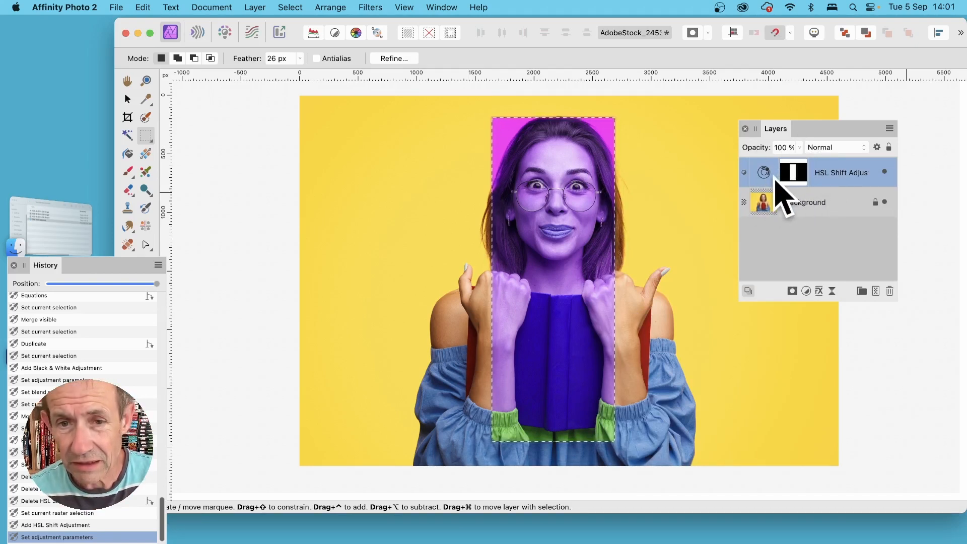
Deselect the marquee and apply a Gaussian Blur with a 70.7 px radius to the HSL adjustment's mask.
left_click(294, 8)
left_click(297, 40)
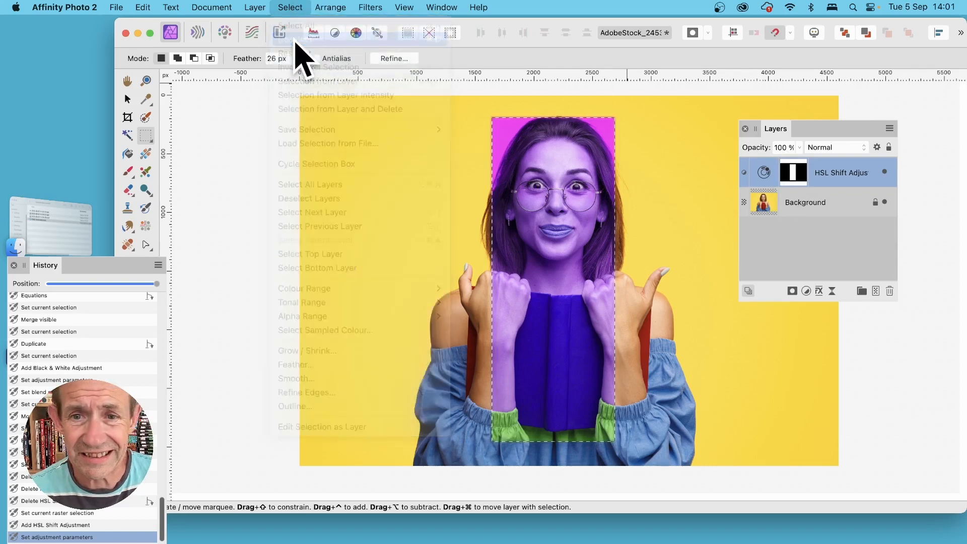
left_click(800, 177, "super")
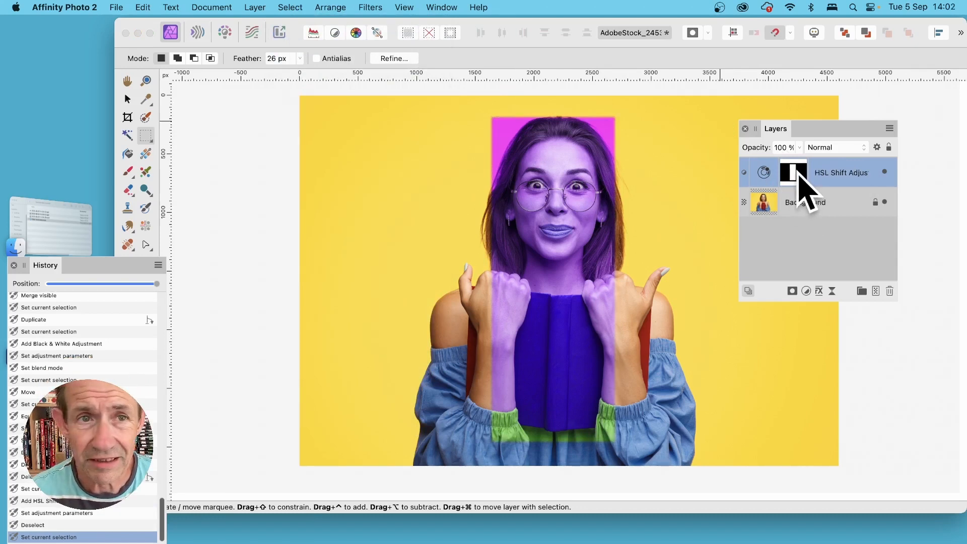
left_click(372, 8)
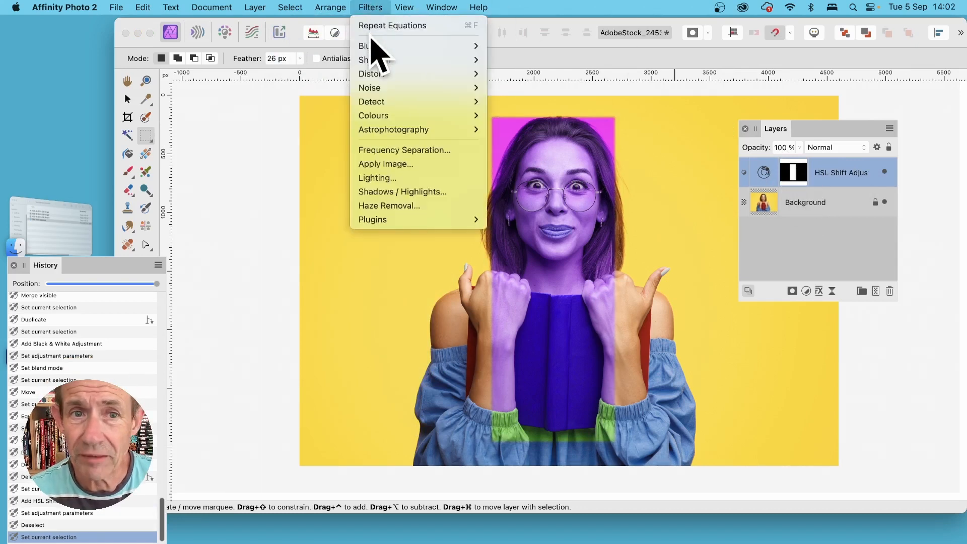
mouse_move(406, 44)
left_click(504, 60)
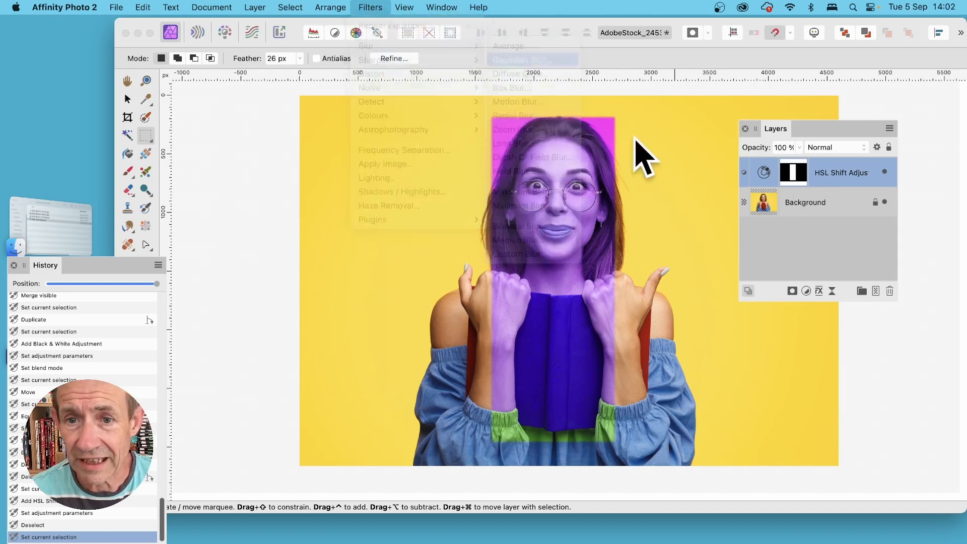
left_click_drag(878, 454, 900, 454)
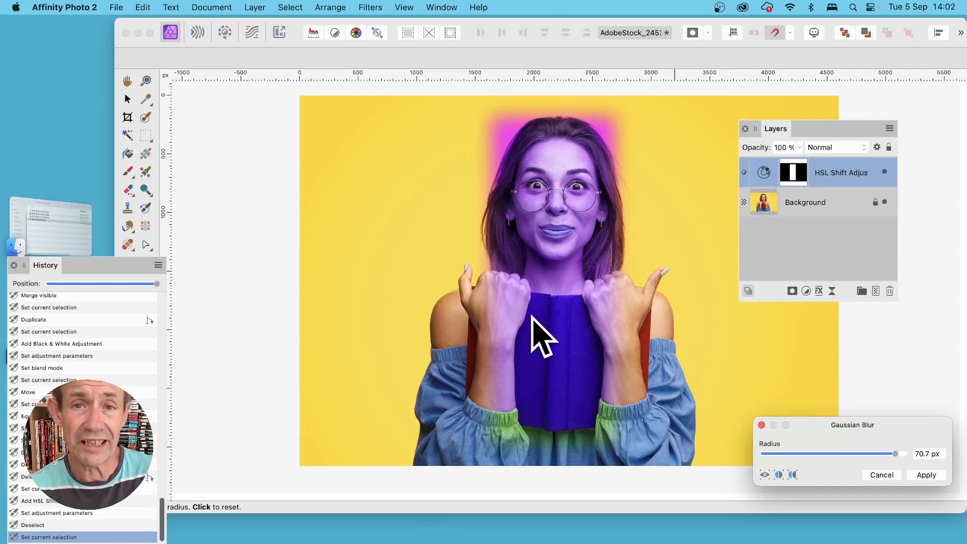
left_click(929, 475)
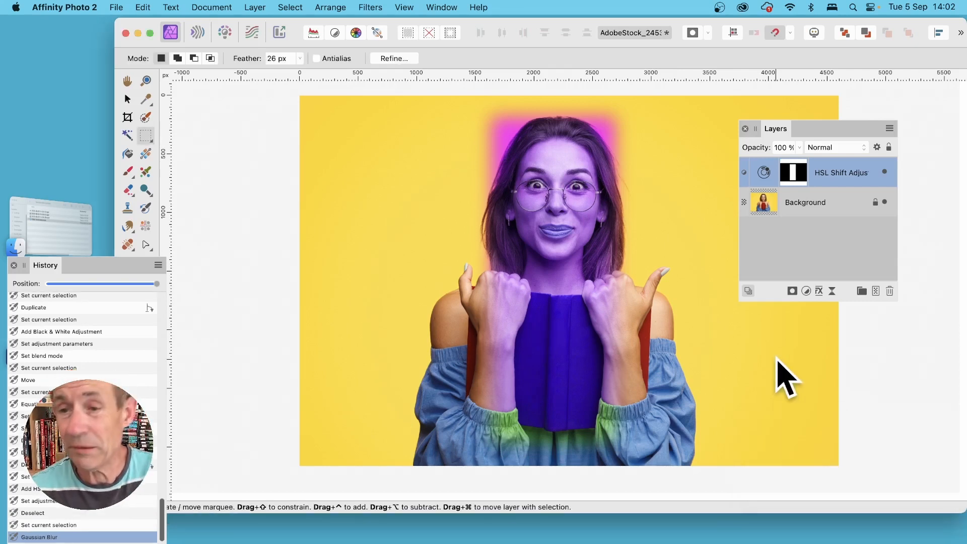
Change the masked HSL adjustment's hue shift to 148.3°.
double_click(764, 172)
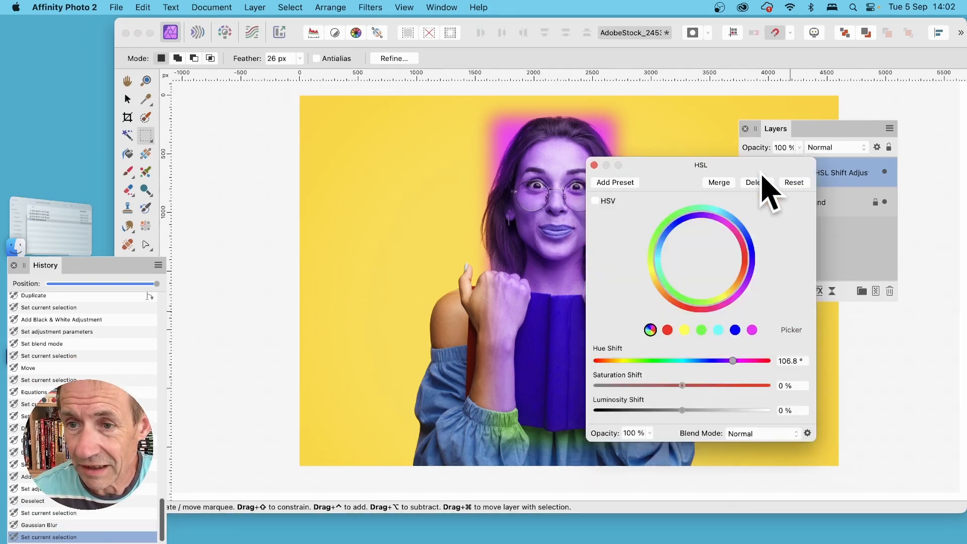
left_click_drag(769, 164, 828, 153)
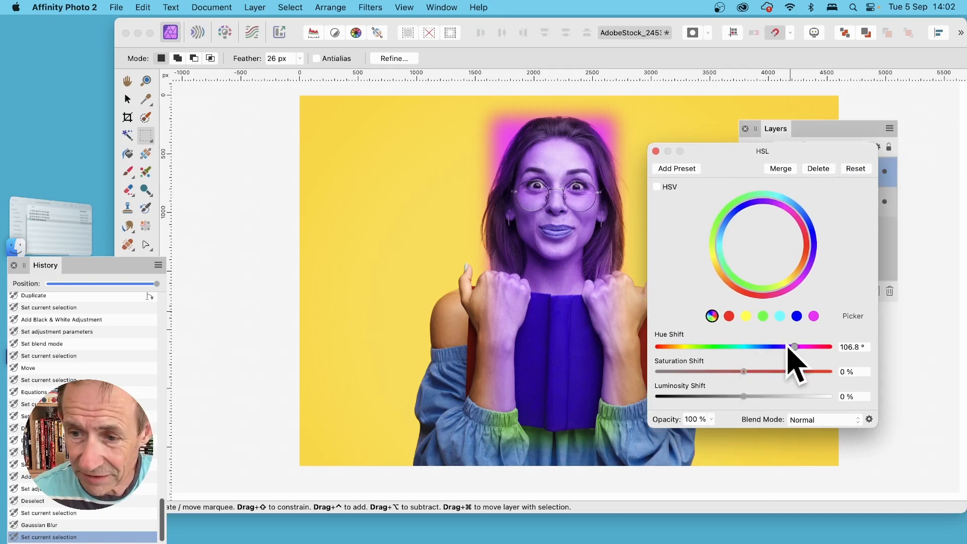
left_click_drag(794, 347, 817, 347)
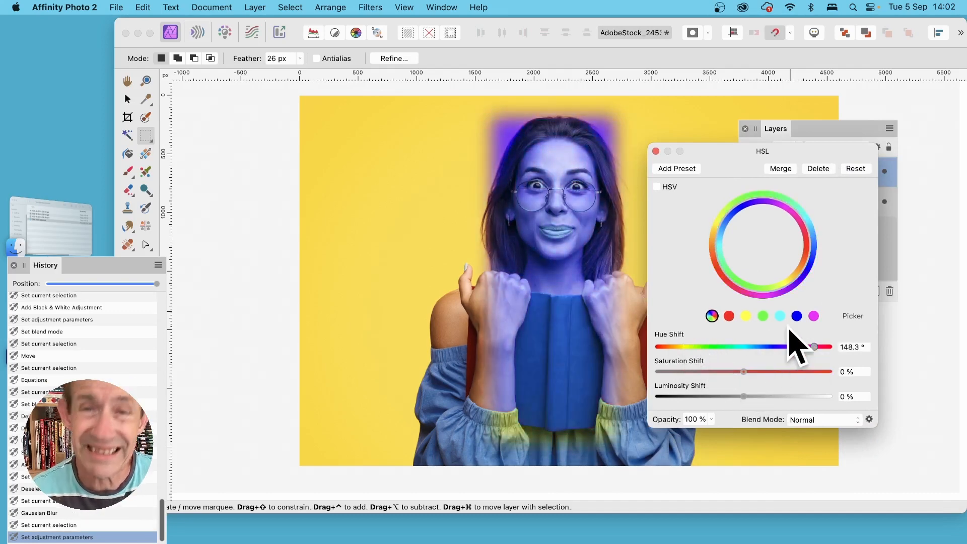
left_click(655, 151)
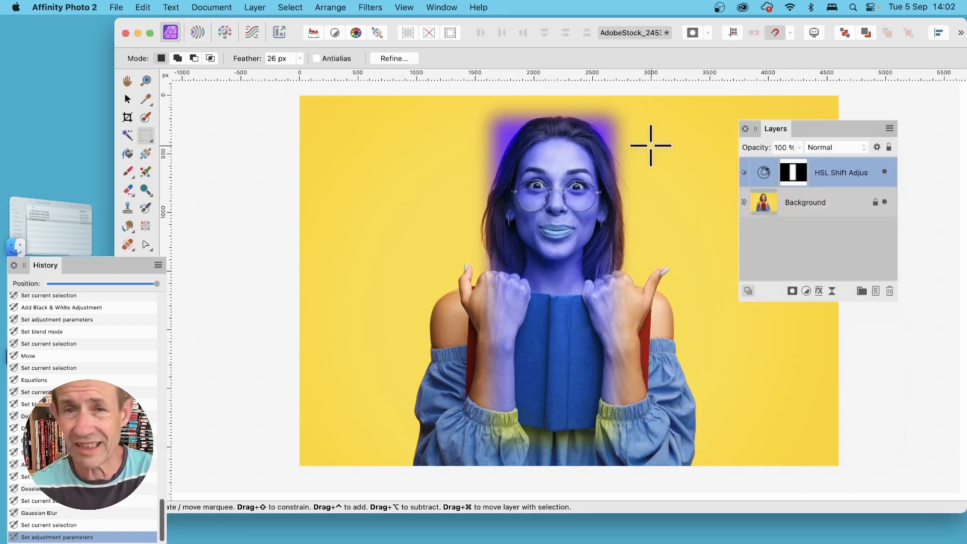
Undo the masked HSL adjustment, its mask blur and the marquee selection, leaving only the Background layer.
key("super+z")
key("super+z")
key("super+z")
key("super+z")
key("super+z")
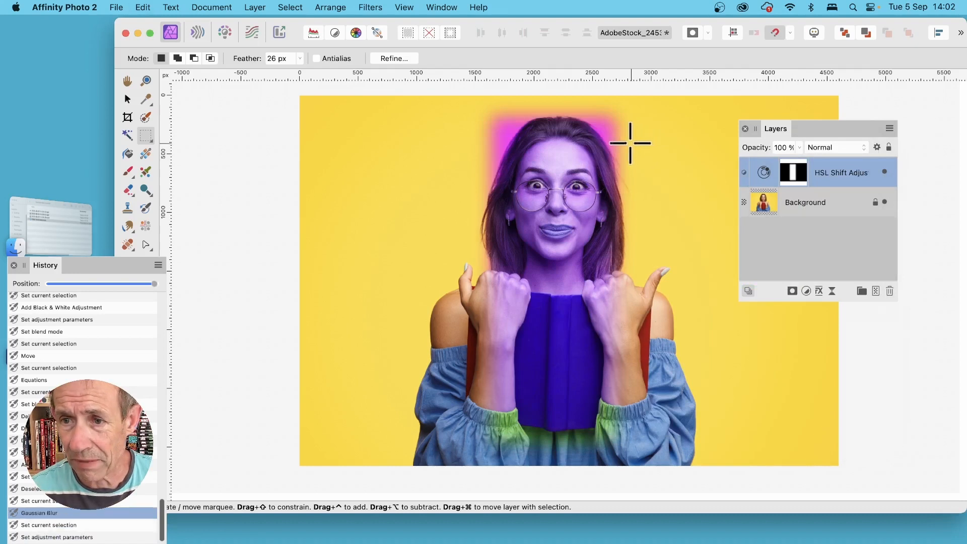
key("super+z")
key("super+z")
key("super+z")
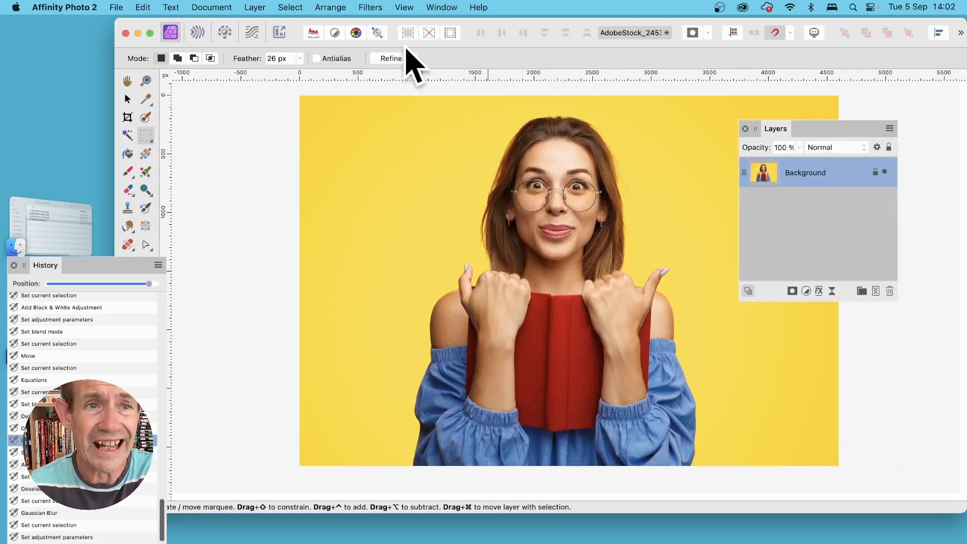
Add a Black & White adjustment layer above the Background with Red set to 53%.
left_click(256, 8)
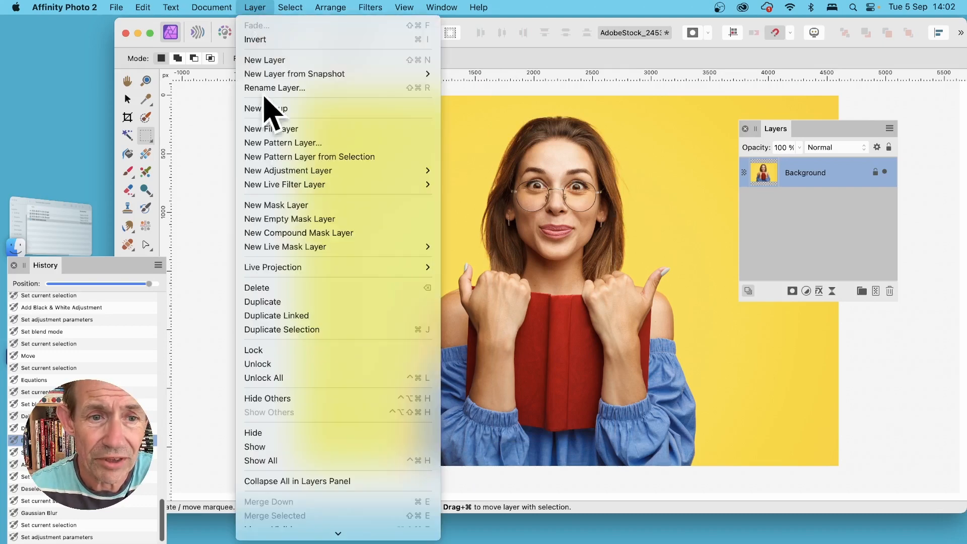
mouse_move(289, 171)
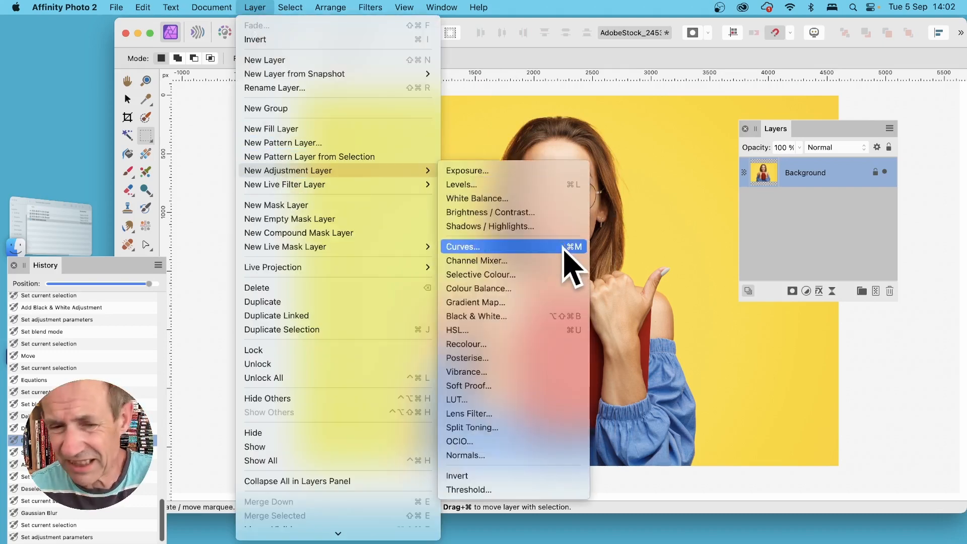
left_click(555, 323)
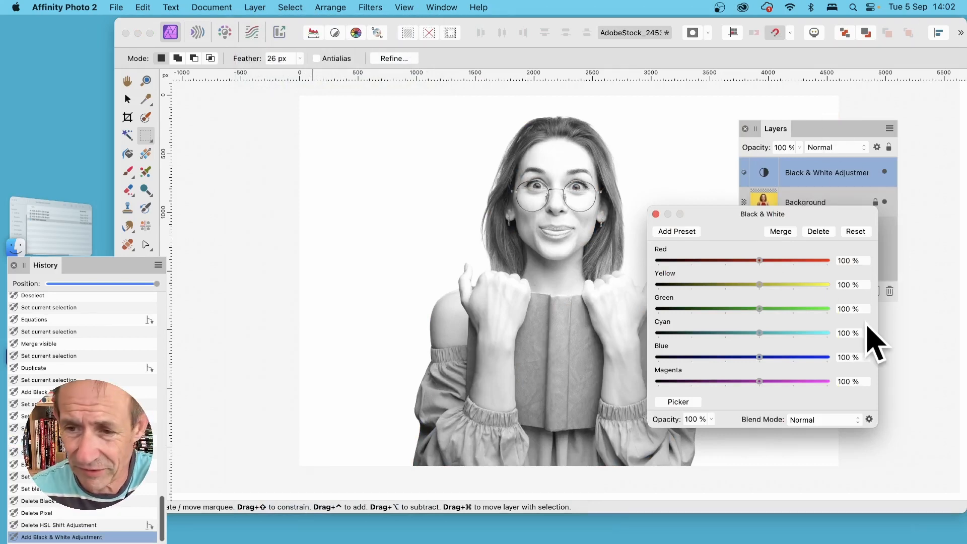
left_click_drag(759, 260, 743, 262)
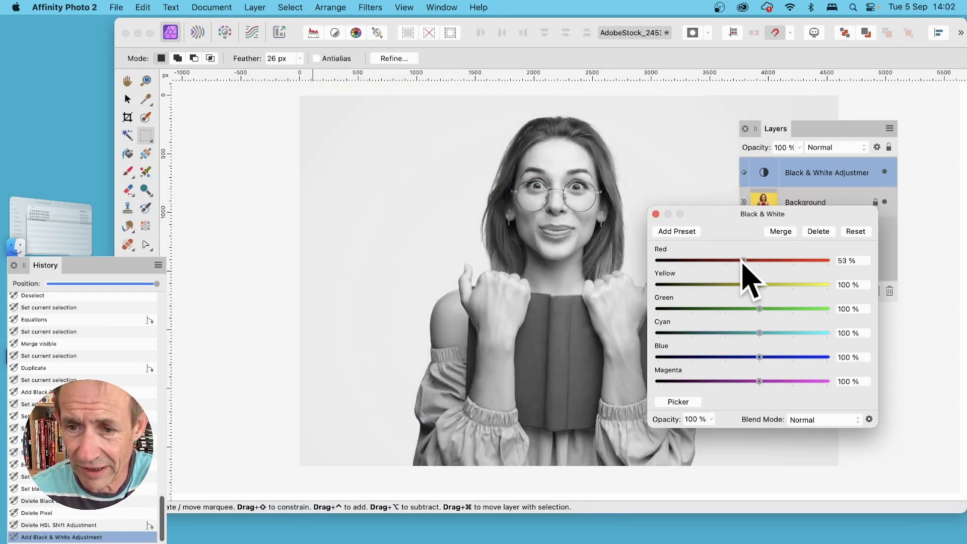
left_click(655, 215)
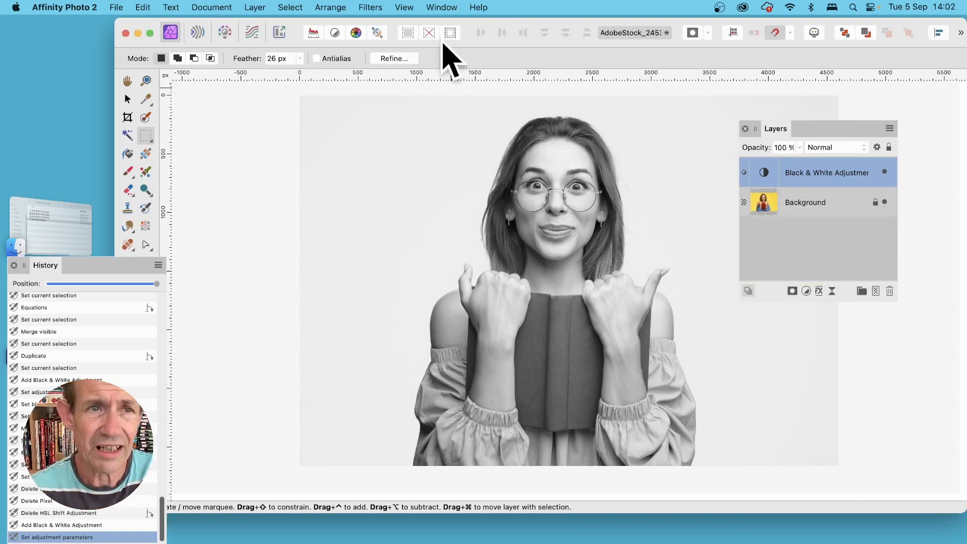
Add a pixel layer above the Black & White adjustment and fill it with the secondary colour at 100% opacity.
left_click(258, 6)
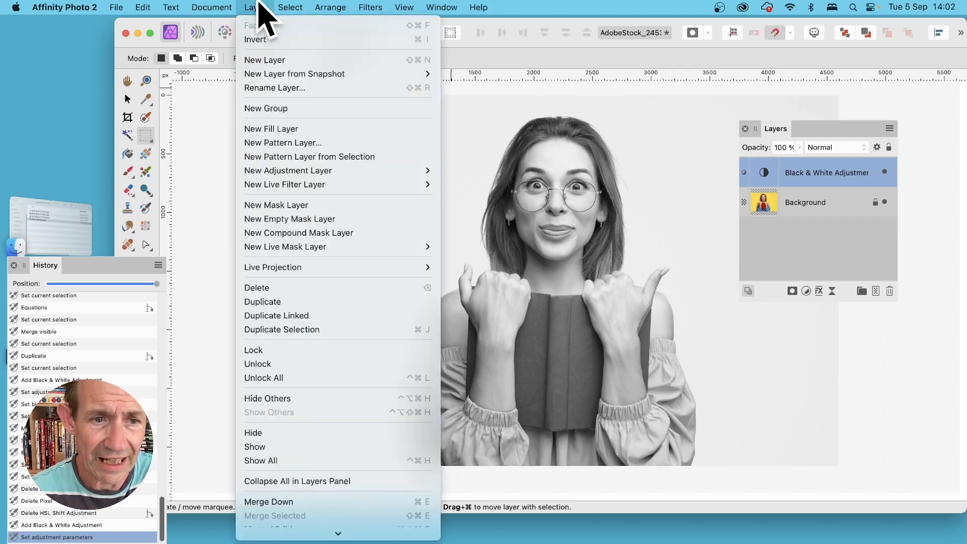
left_click(266, 61)
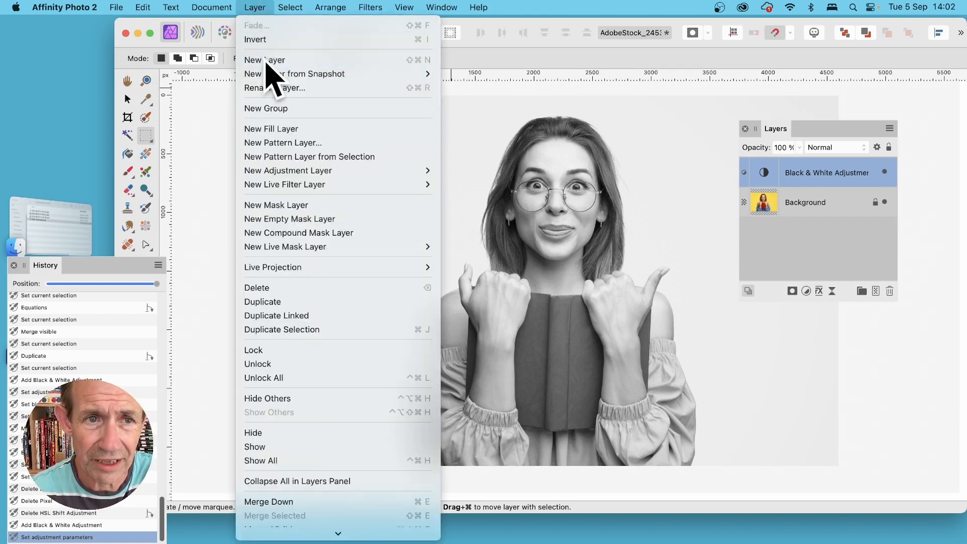
left_click(143, 7)
left_click(168, 182)
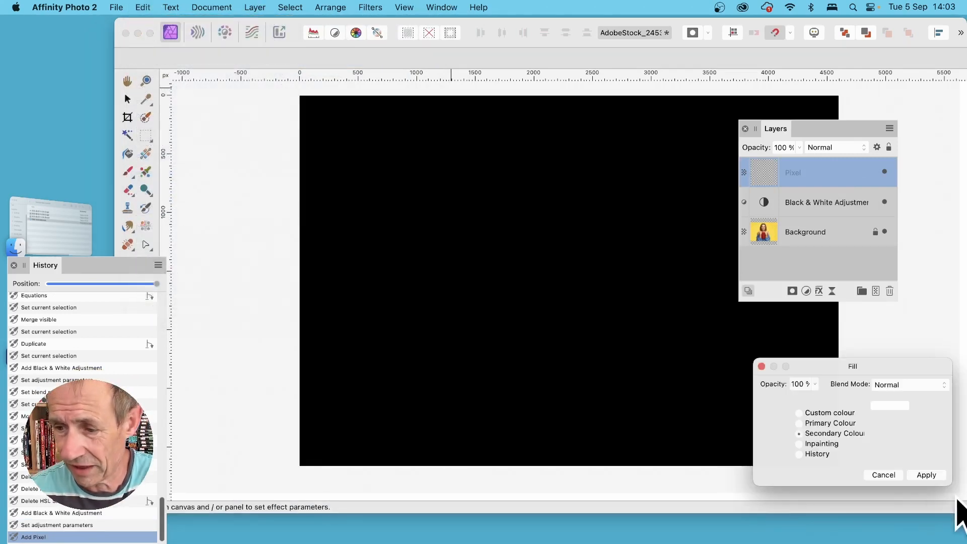
left_click(926, 475)
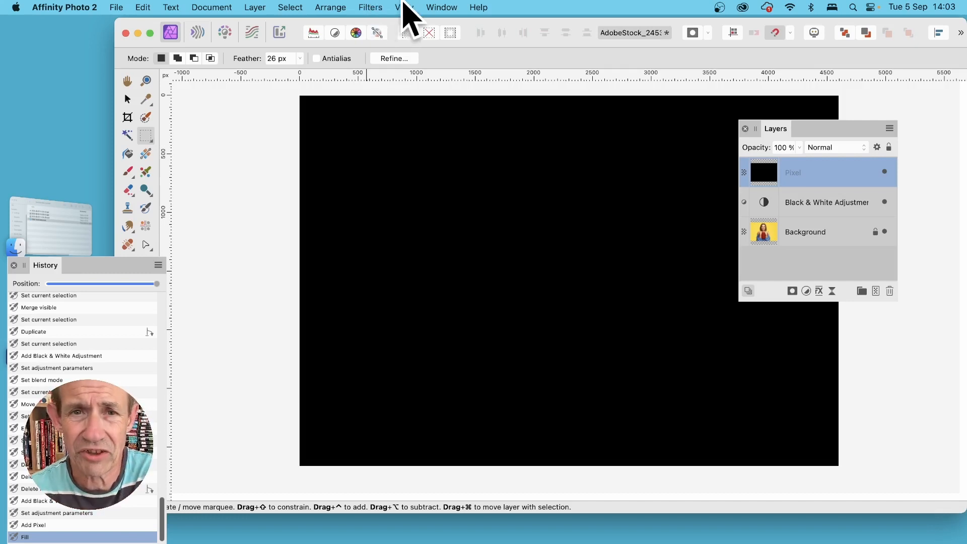
Open the Procedural Texture filter on the filled layer and load the Chequered preset.
left_click(375, 8)
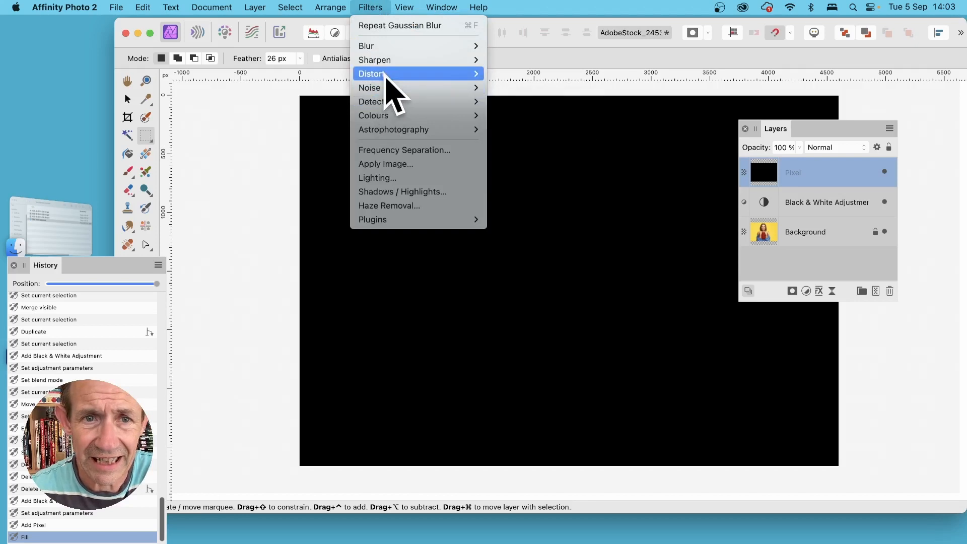
mouse_move(387, 76)
mouse_move(476, 113)
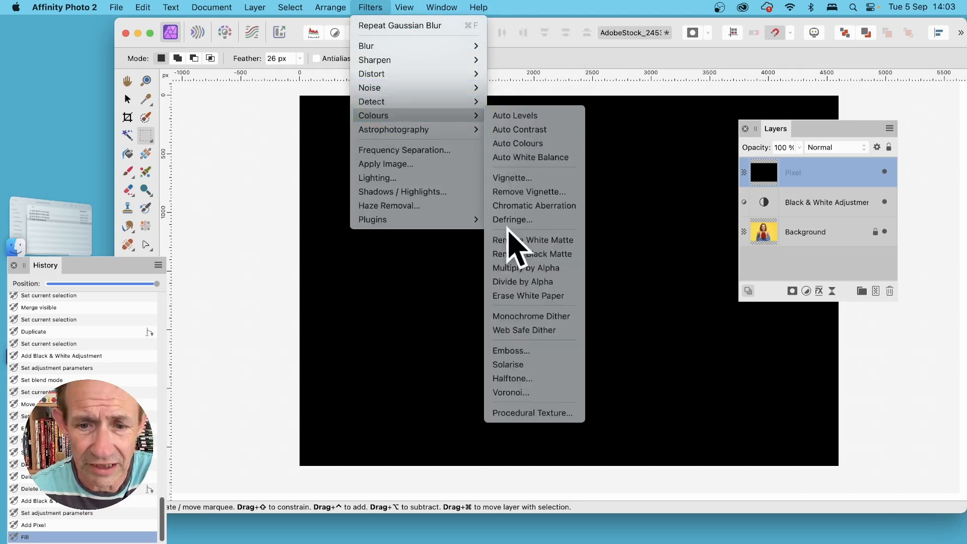
left_click(520, 413)
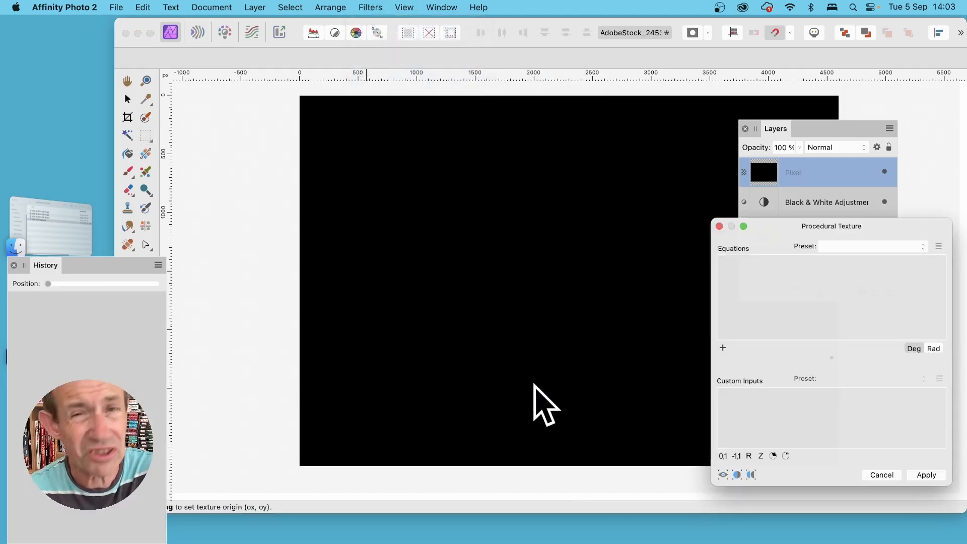
left_click_drag(826, 225, 415, 110)
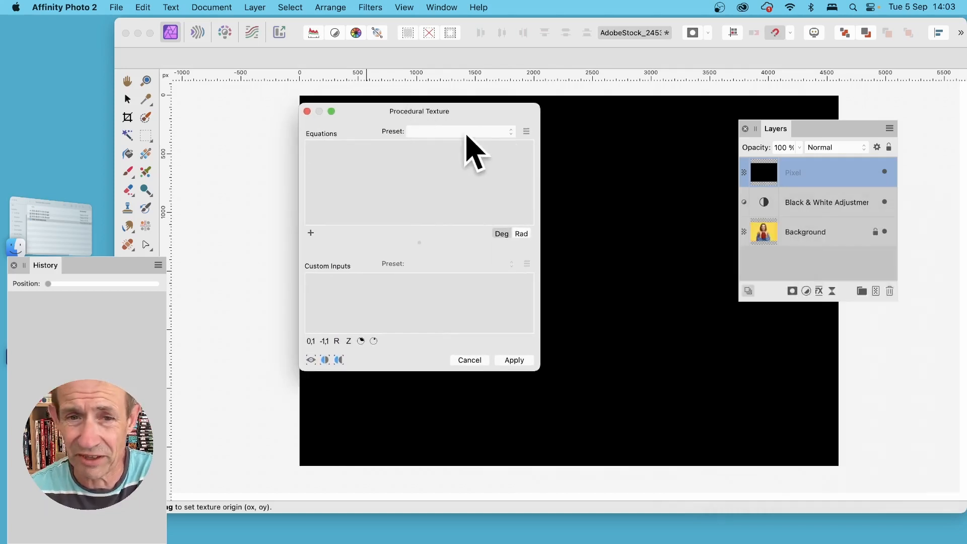
left_click(476, 132)
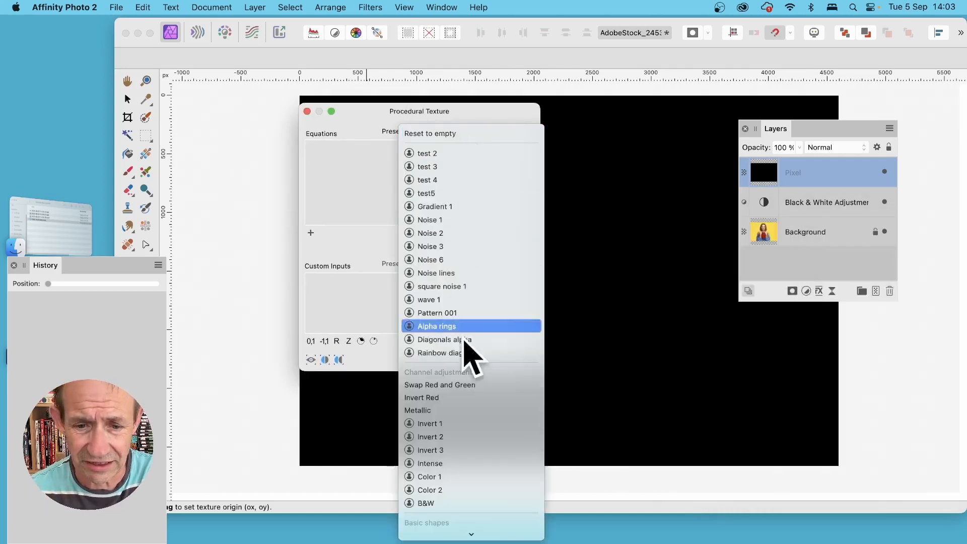
scroll(463, 353, "down", 5)
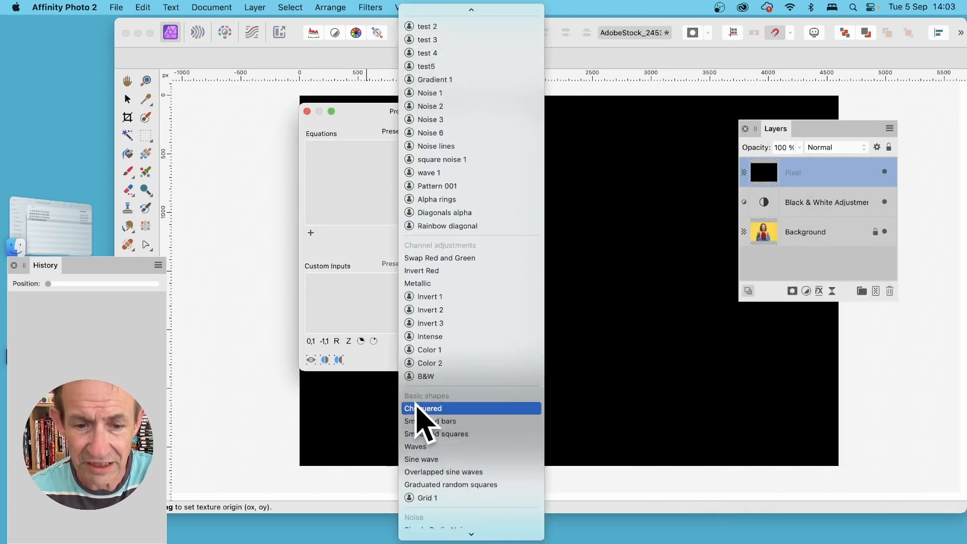
left_click(453, 409)
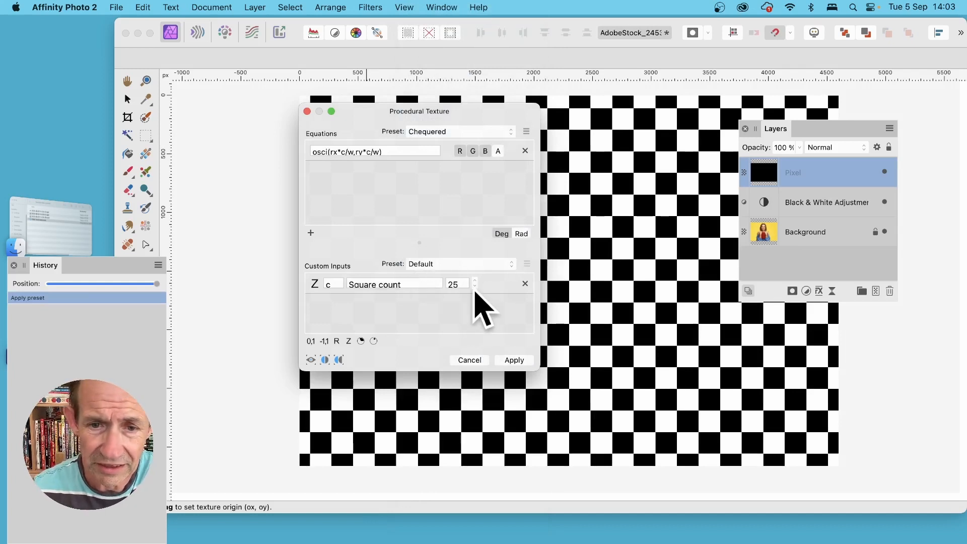
Set the chequered texture's square count to 19 and apply the filter.
left_click(475, 286)
left_click(475, 286)
left_click(474, 287)
left_click(474, 286)
left_click(474, 286)
left_click(475, 287)
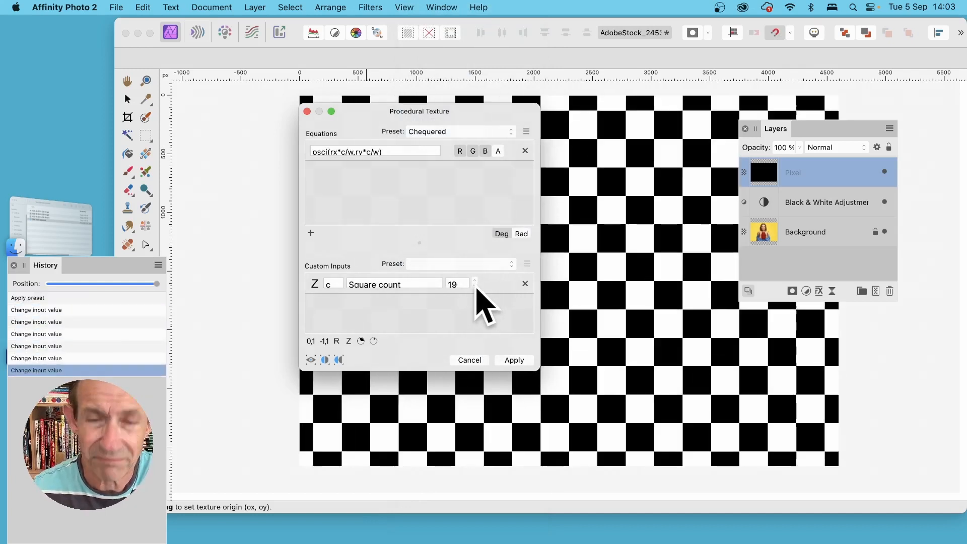
left_click(516, 360)
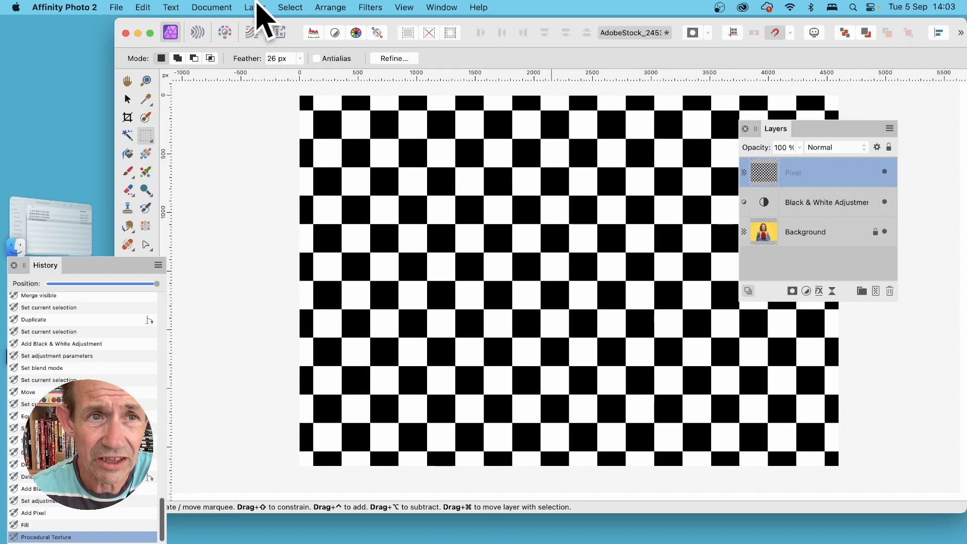
Rasterise the chequered pixel layer to a mask and attach it to the Black & White adjustment.
left_click(254, 7)
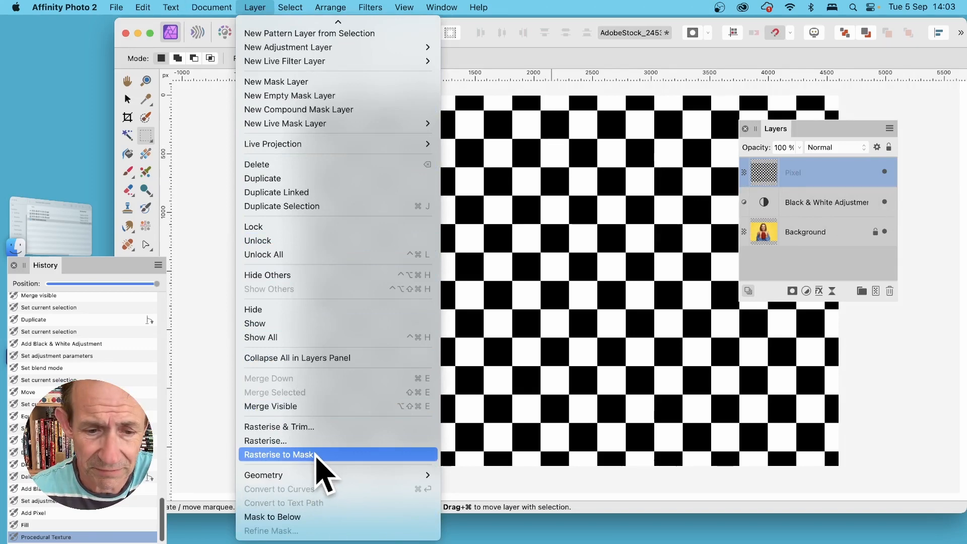
left_click(317, 455)
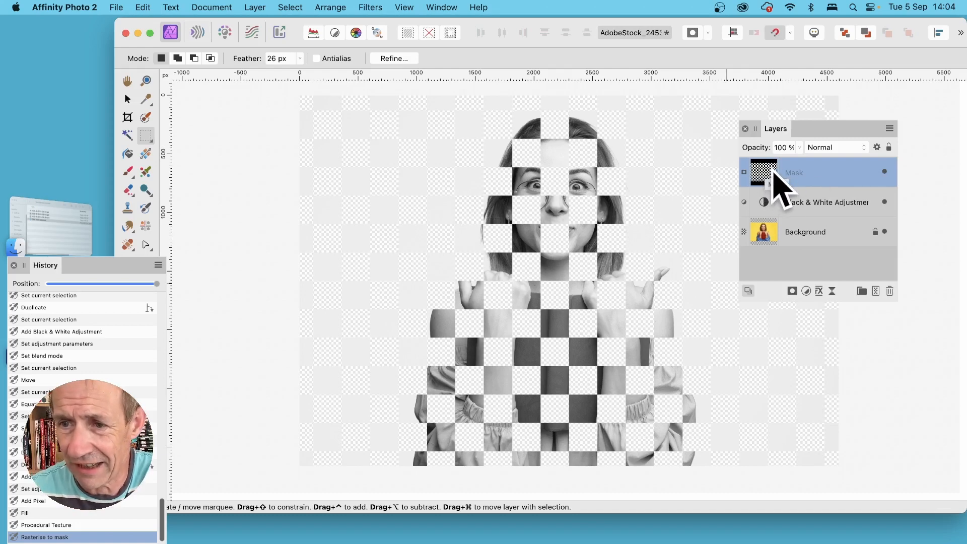
left_click_drag(775, 175, 769, 203)
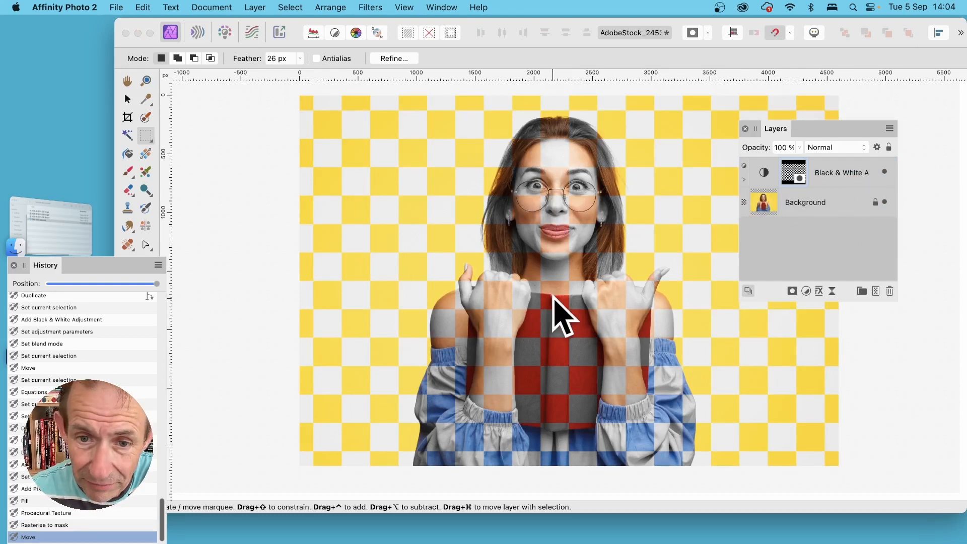
Switch the masked Black & White adjustment off and on to compare, and expand it to show its nested mask.
left_click(885, 173)
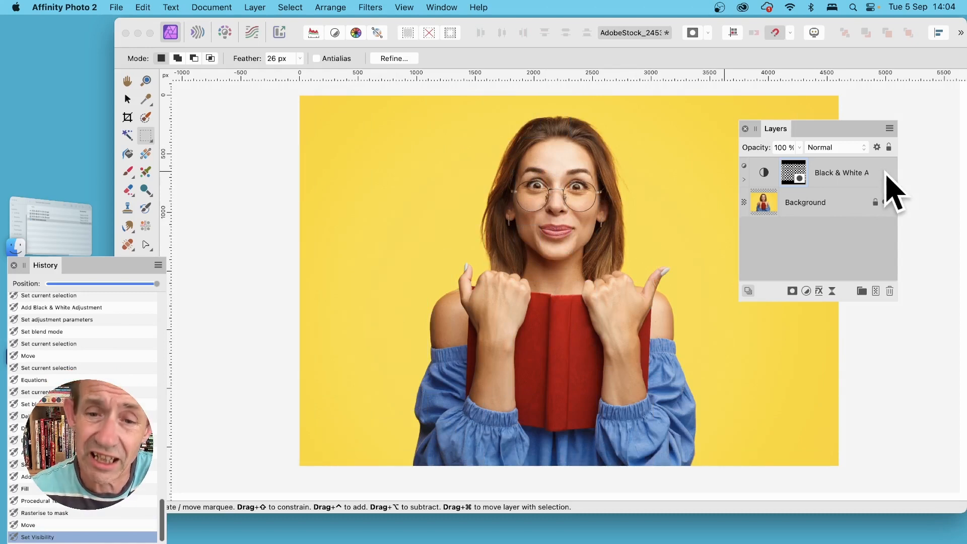
left_click(886, 172)
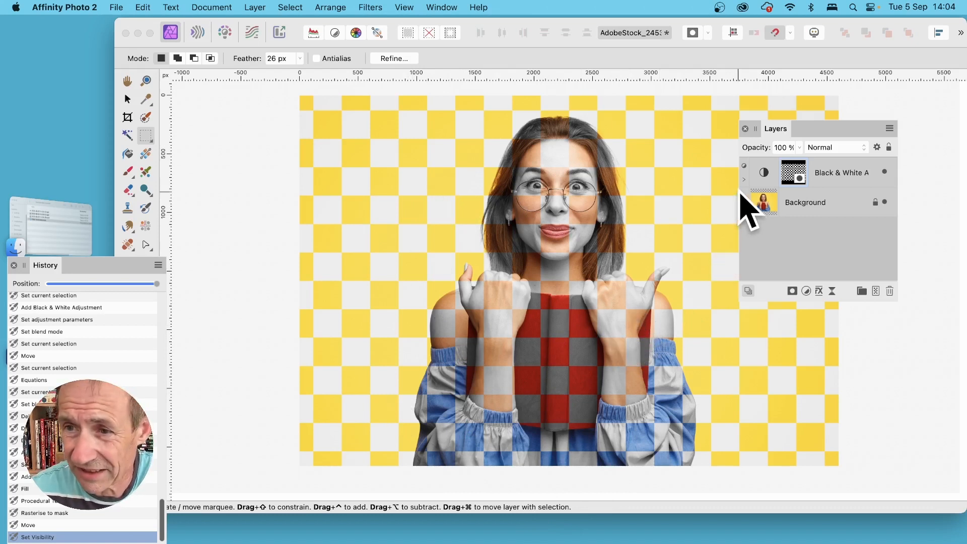
left_click(793, 173)
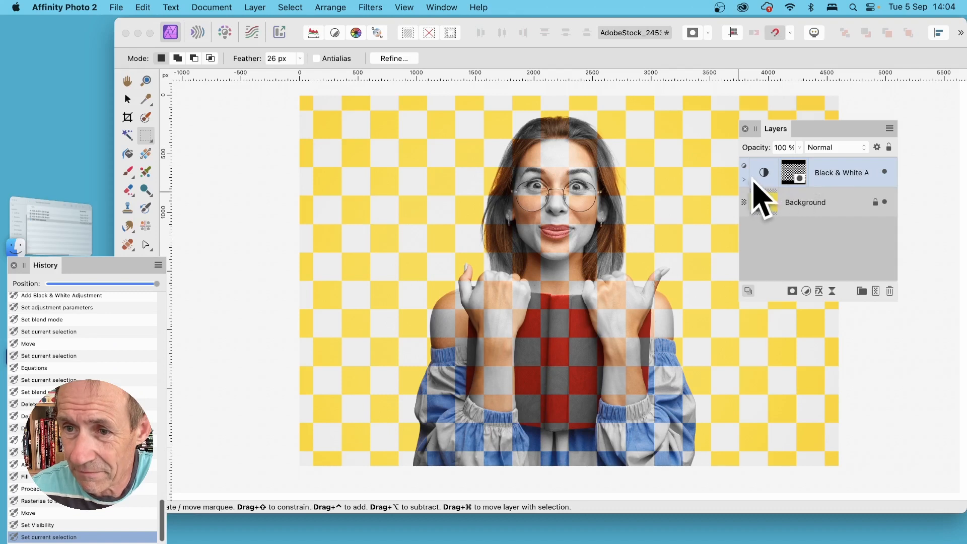
left_click(744, 180)
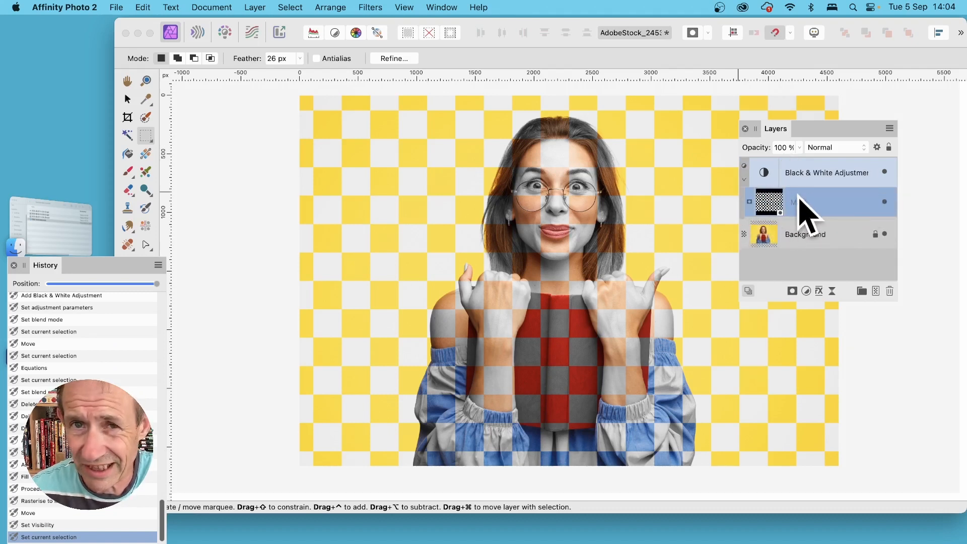
Apply a Gaussian Blur with a 34.3 px radius to the chequered mask.
left_click(372, 6)
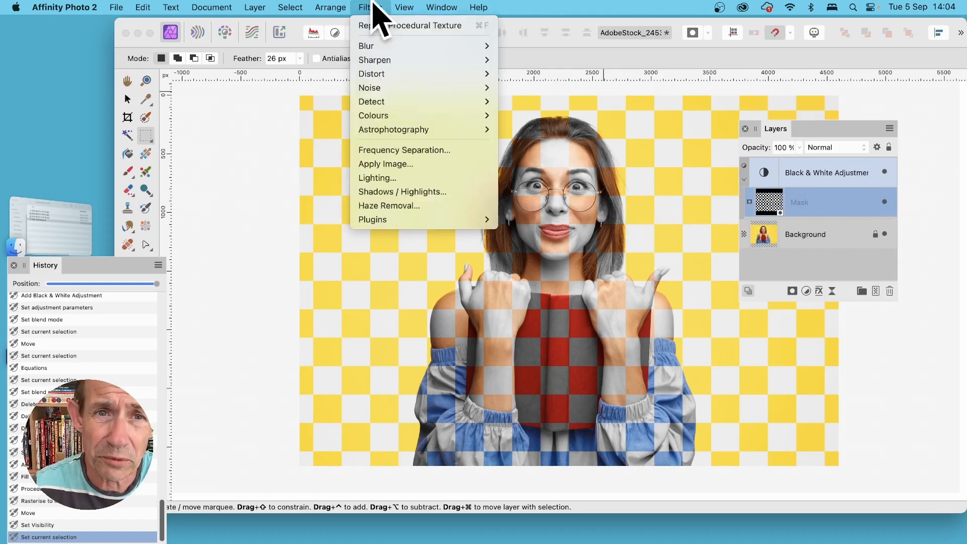
mouse_move(383, 46)
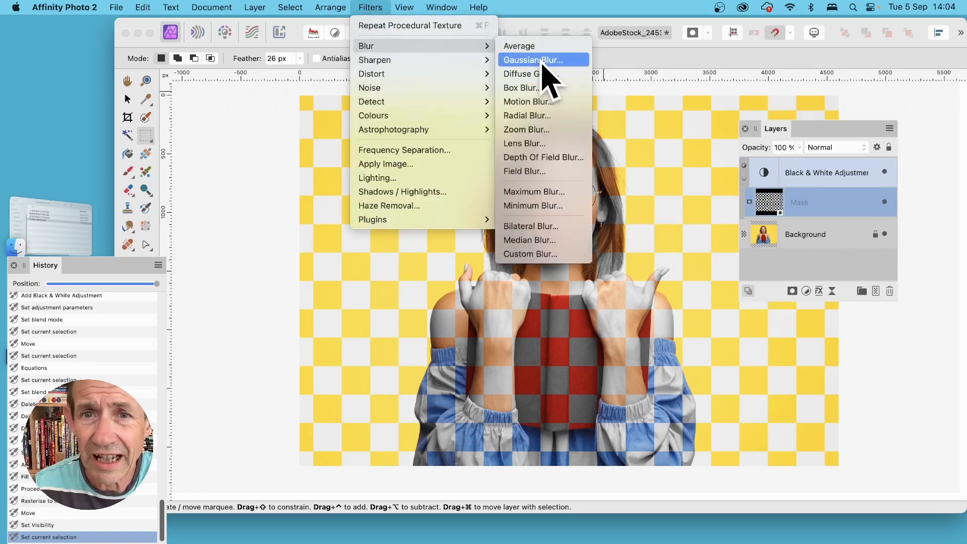
left_click(543, 61)
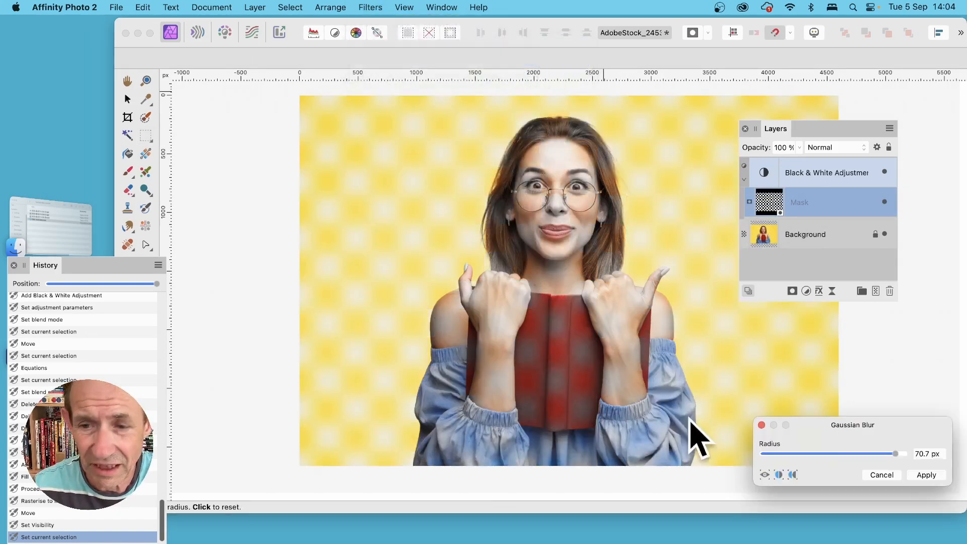
left_click_drag(838, 454, 864, 454)
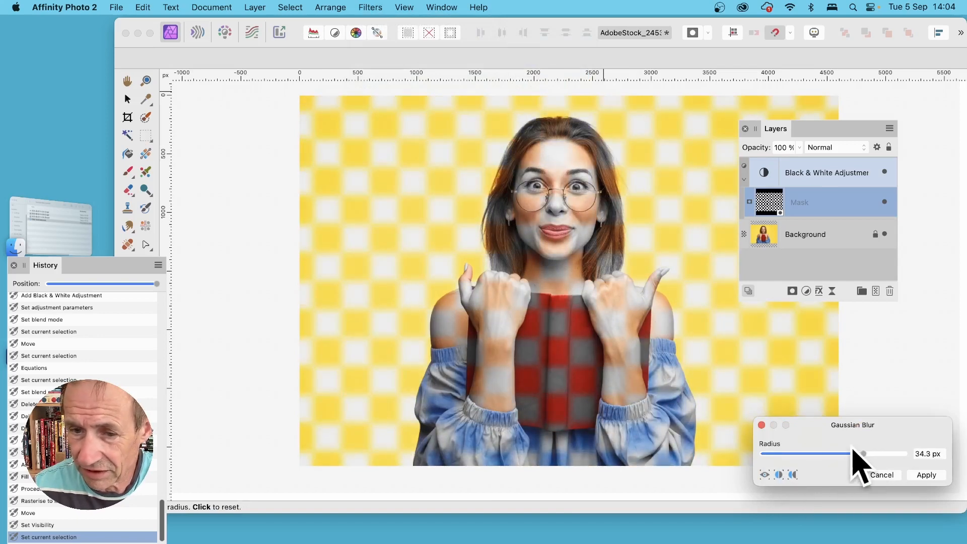
left_click(926, 475)
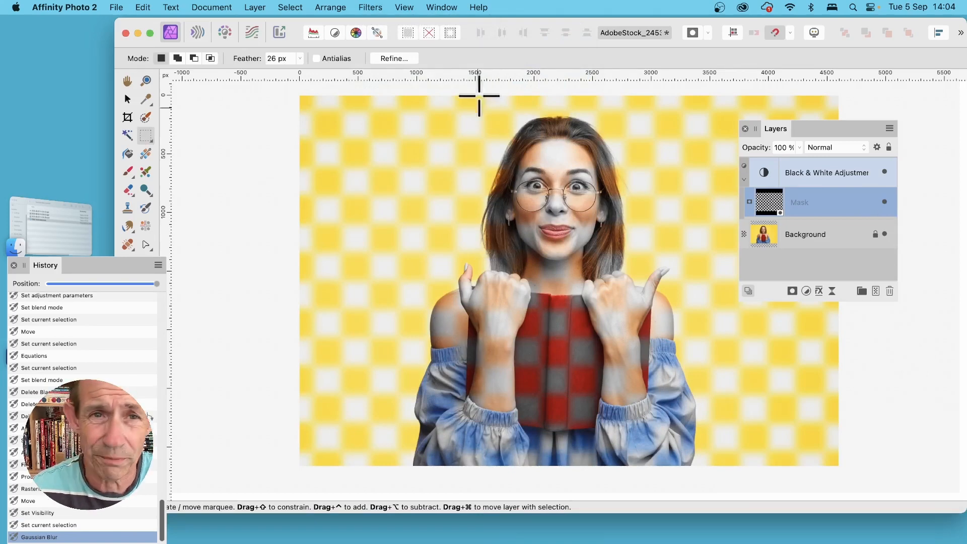
Undo the Gaussian Blur on the chequered mask.
left_click(373, 7)
mouse_move(146, 8)
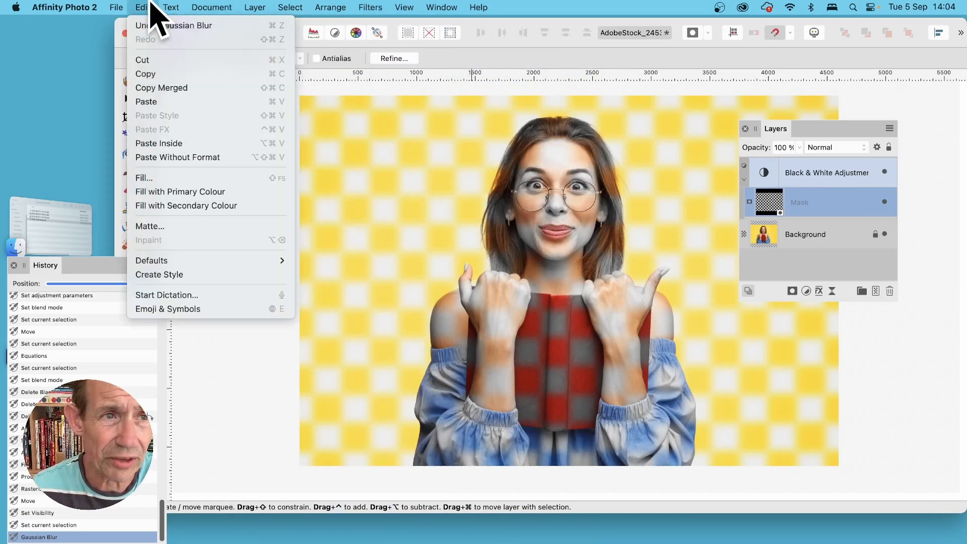
left_click(152, 26)
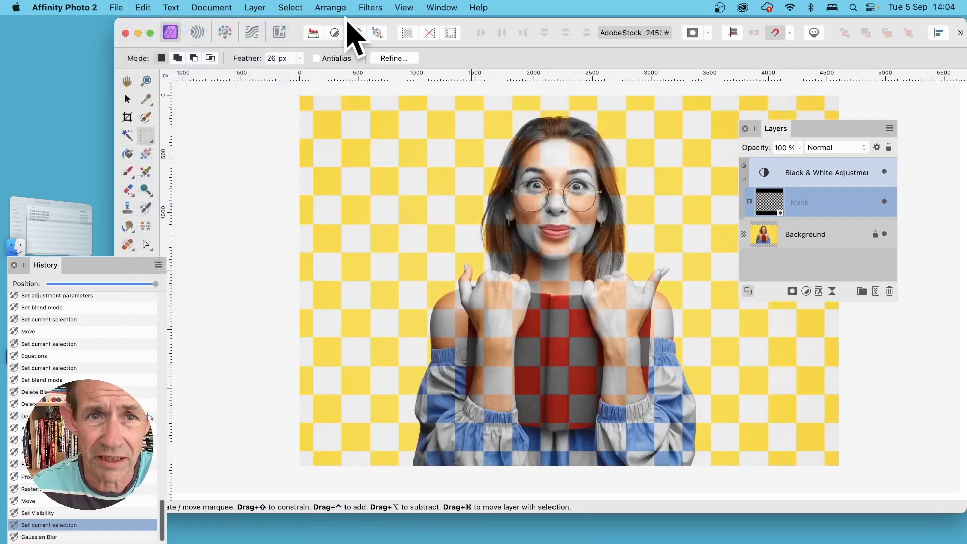
Start a Deform distortion on the chequered mask and add three handles, one on each side of the face and one on the forearm.
left_click(370, 8)
mouse_move(376, 76)
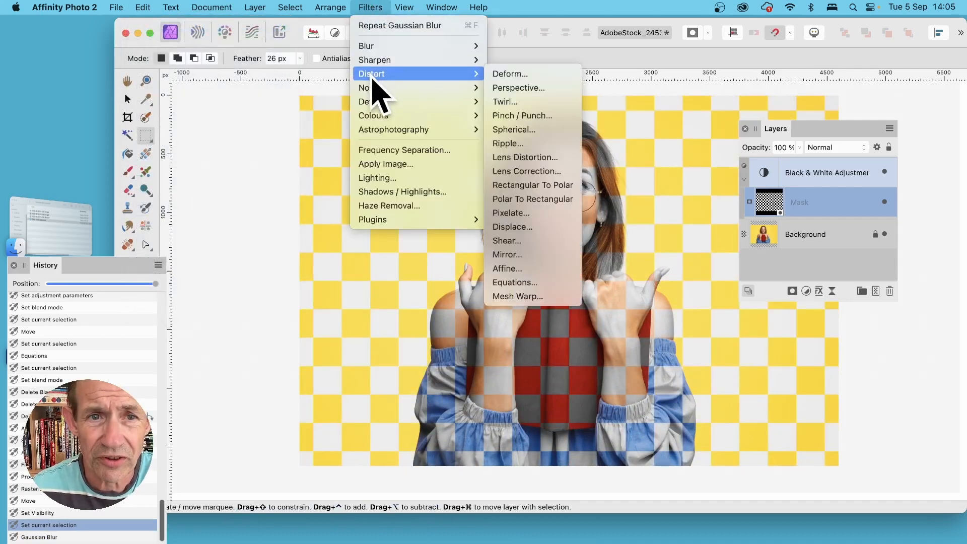
left_click(500, 77)
left_click_drag(879, 407, 699, 305)
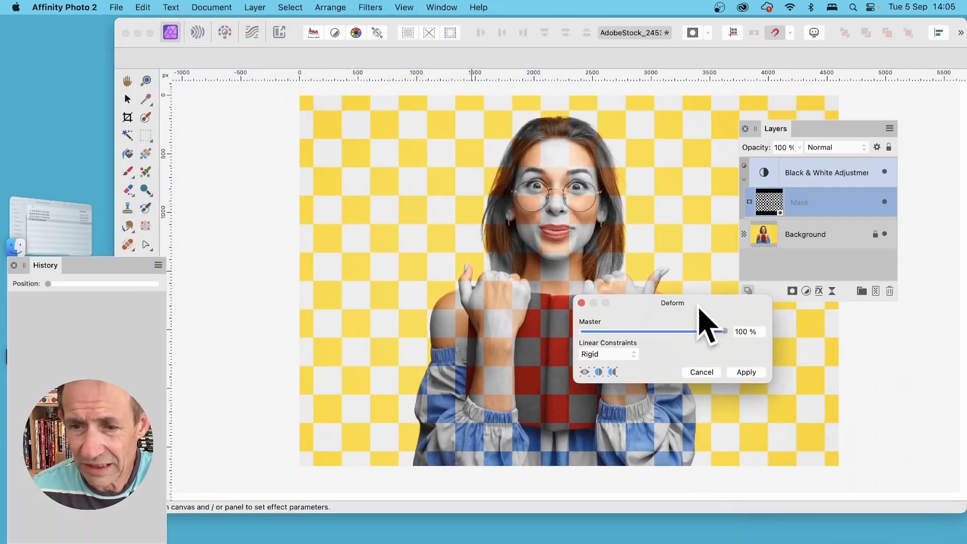
left_click(487, 217)
left_click(632, 207)
left_click(507, 341)
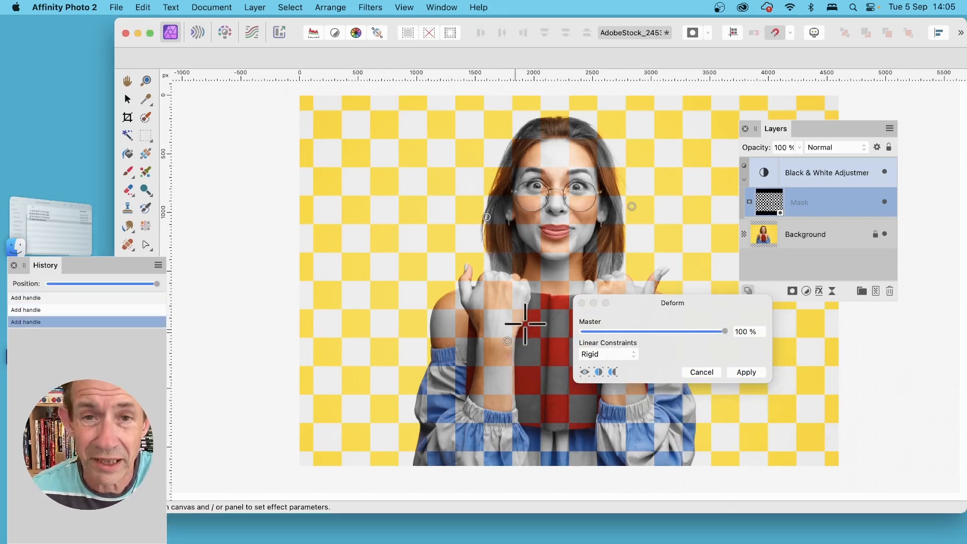
Add two Deform handles near the jaw and pull them towards the image's upper-left and upper-right corners to warp the checks.
left_click(612, 258)
left_click_drag(613, 258, 347, 154)
left_click(611, 251)
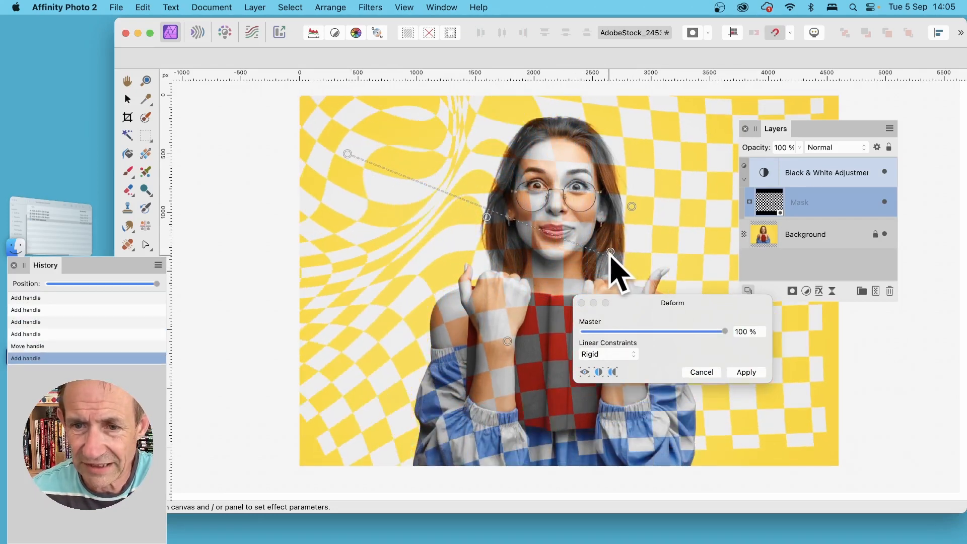
left_click_drag(611, 252, 714, 157)
Add two more Deform handles, pull them out to the image's lower-left and lower-right corners, and apply the distortion.
left_click(498, 270)
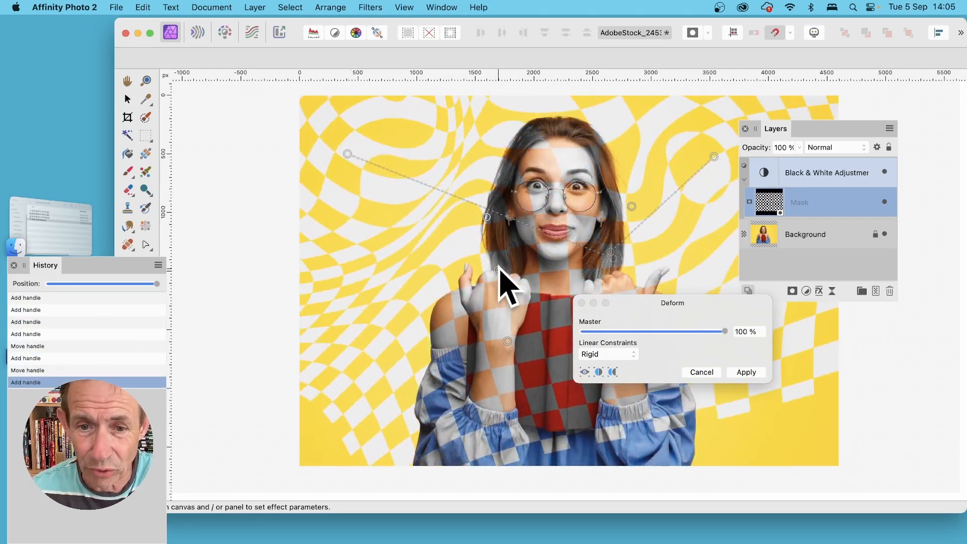
left_click_drag(499, 269, 356, 433)
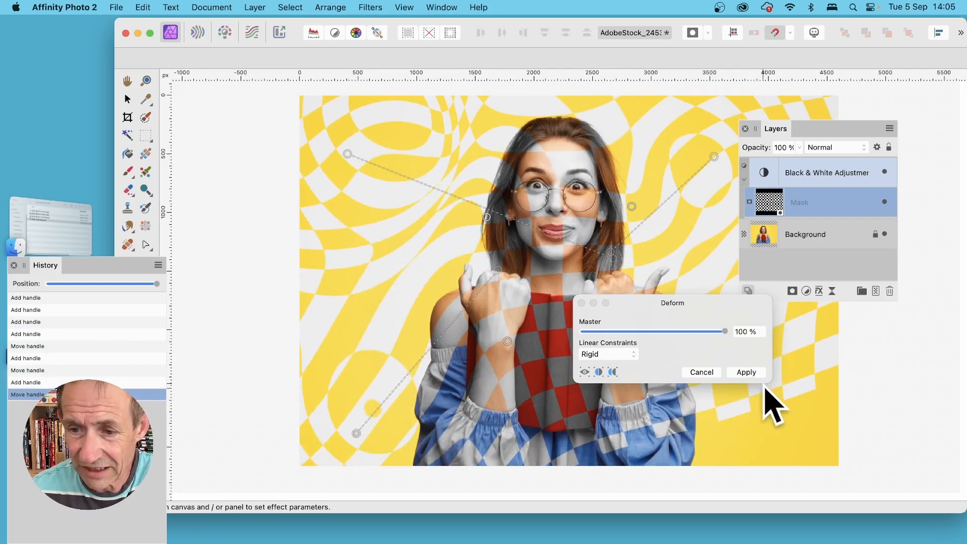
left_click(675, 403)
left_click_drag(675, 403, 822, 482)
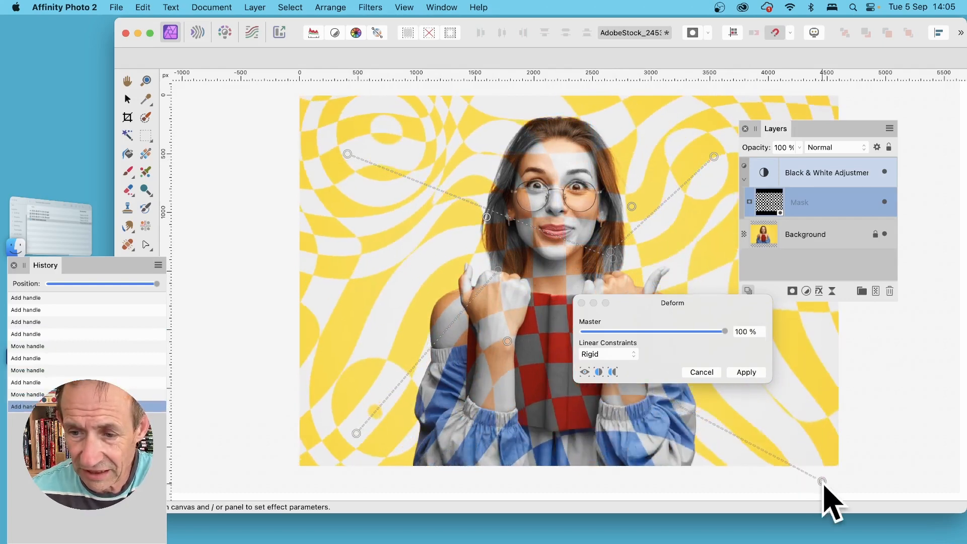
left_click(749, 373)
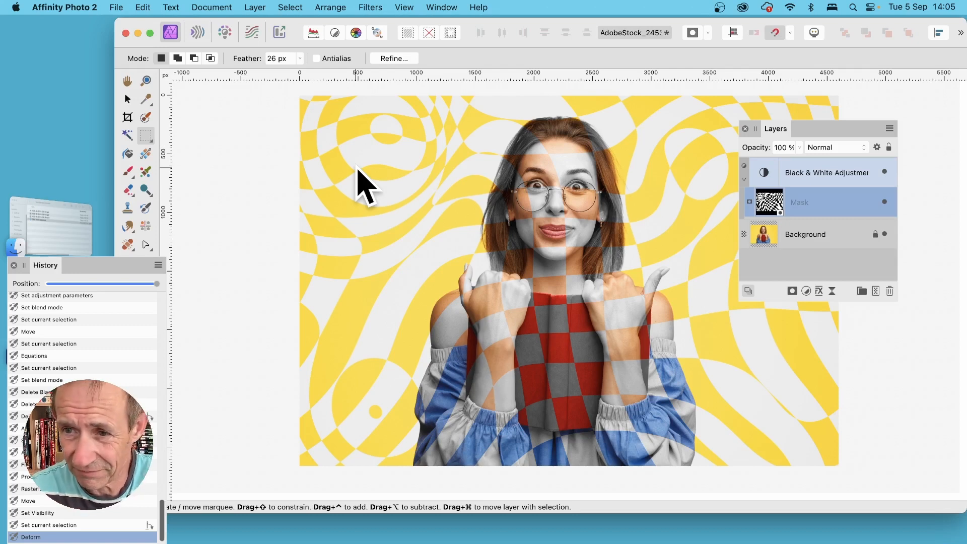
Nest the Black & White adjustment inside the Background layer and expand it to show its mask.
left_click(763, 173)
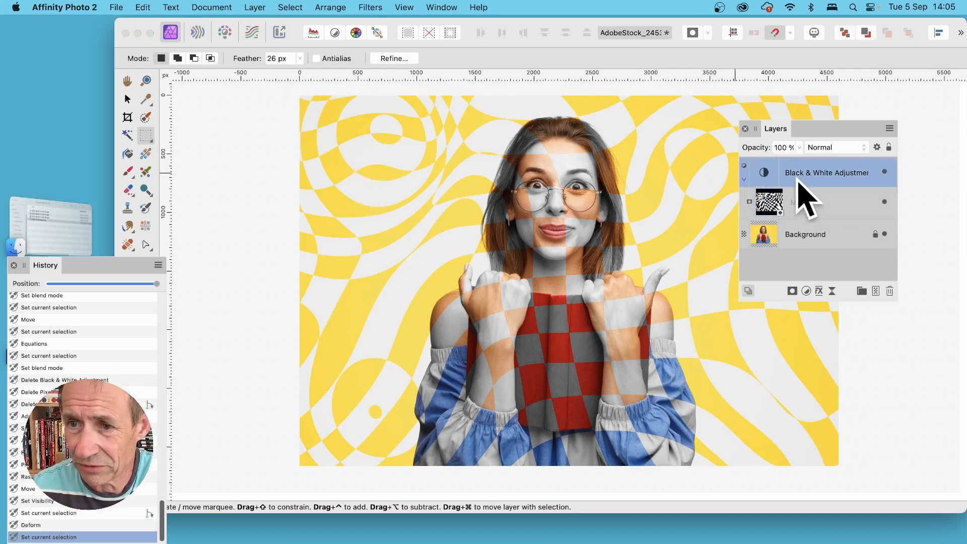
left_click_drag(764, 166, 766, 227)
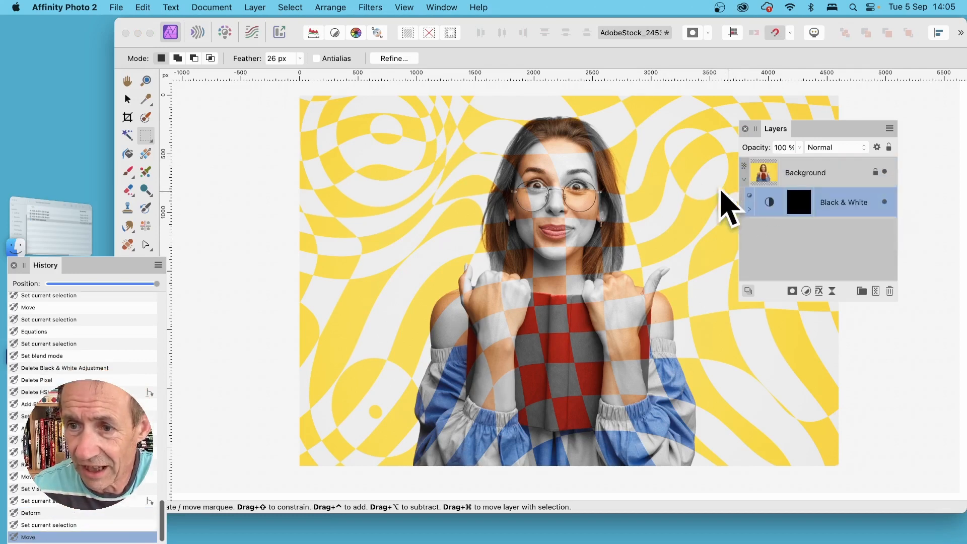
left_click(749, 208)
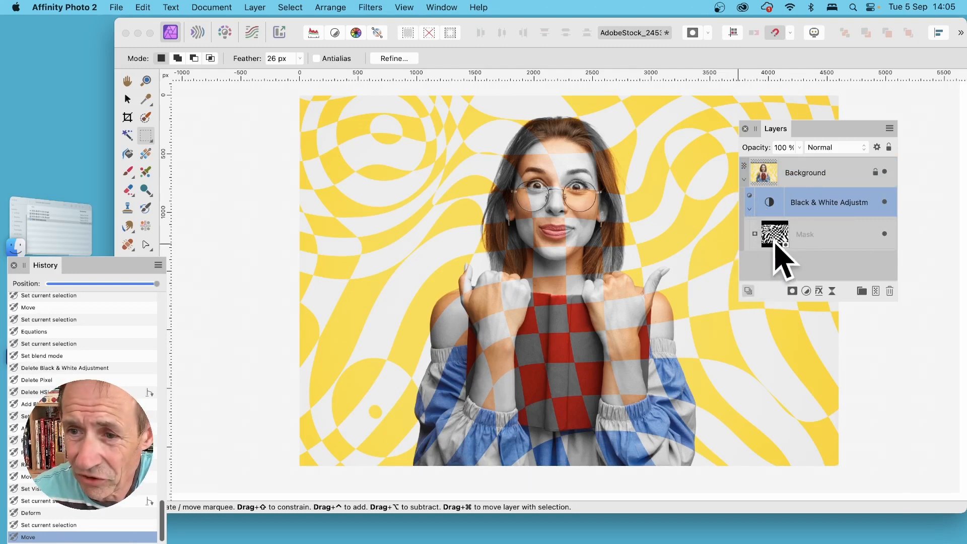
Duplicate the Background layer together with its nested Black & White adjustment and chequered mask.
left_click(771, 177)
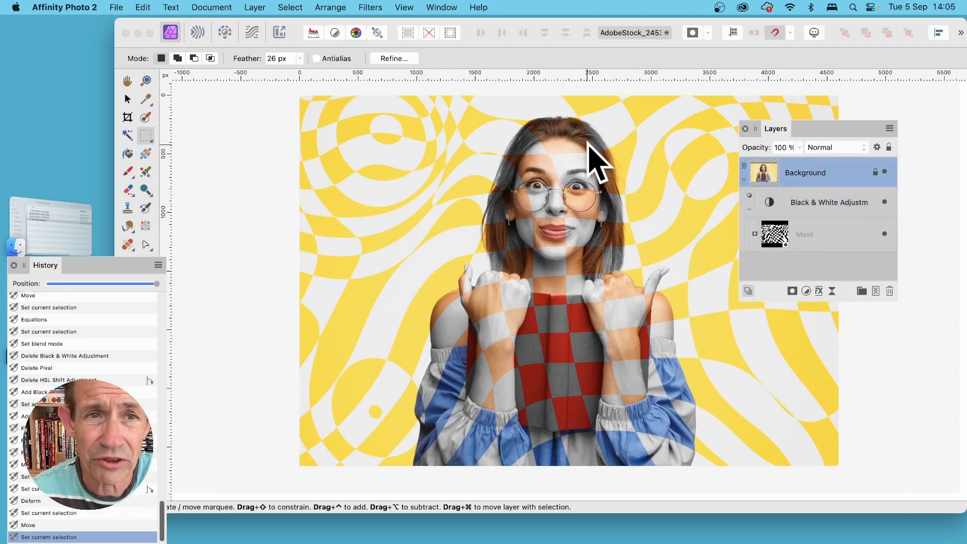
left_click(254, 8)
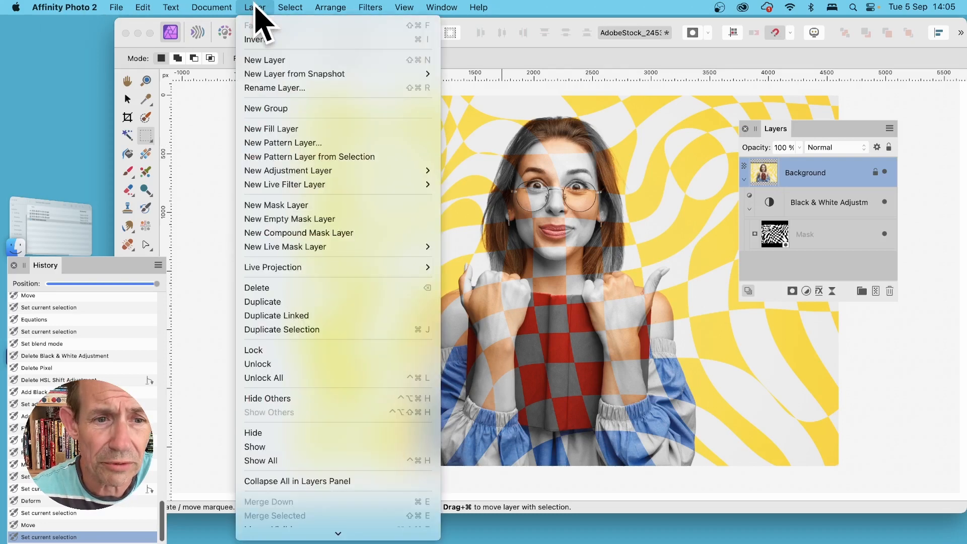
left_click(280, 302)
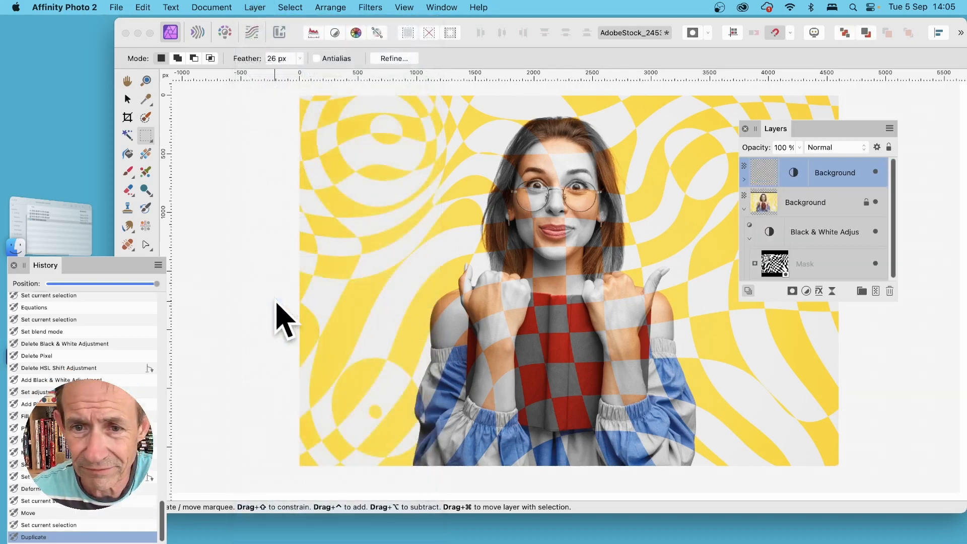
Expand the duplicated Background layer and set Red to -100 % in its nested Black & White adjustment.
left_click(745, 179)
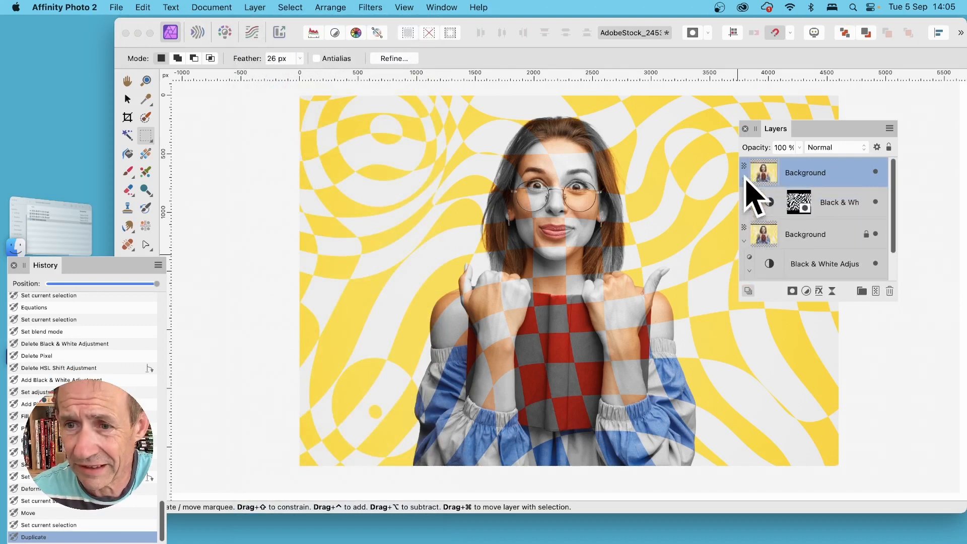
left_click(812, 201)
left_click(749, 208)
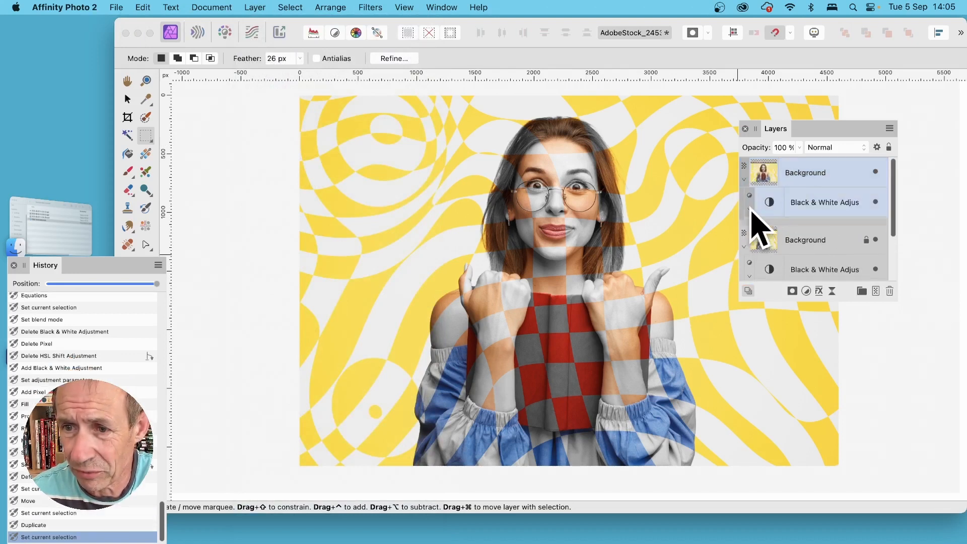
left_click(821, 204)
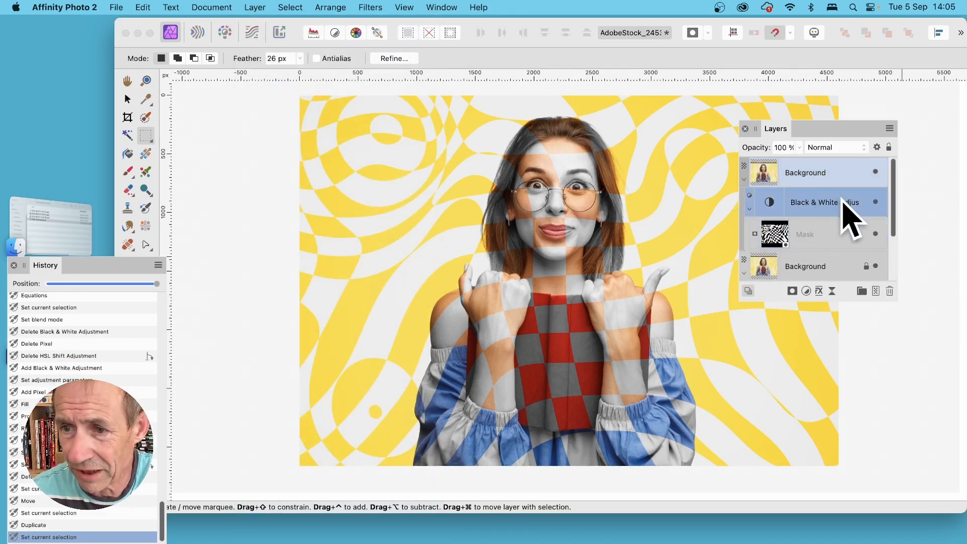
double_click(769, 203)
left_click_drag(756, 260, 693, 261)
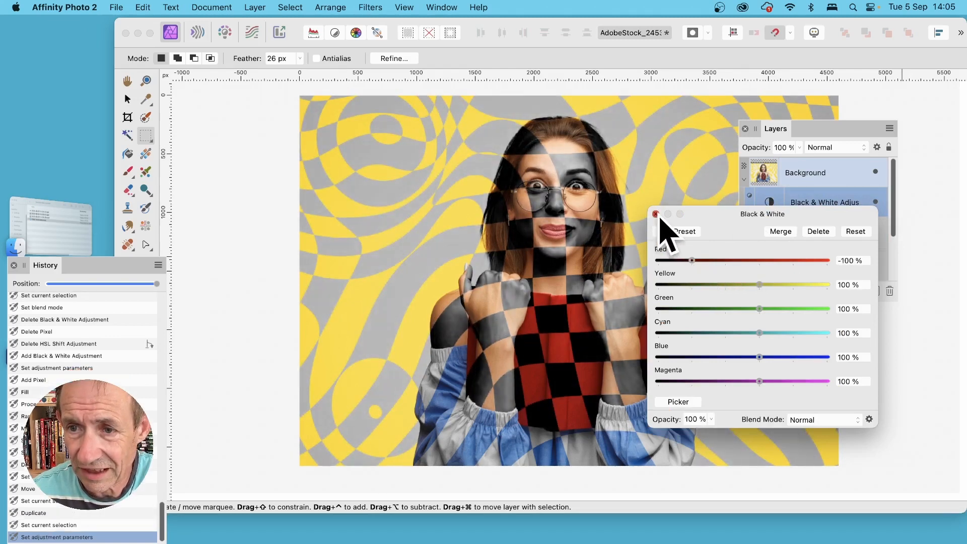
left_click(656, 214)
Set the blend mode of the duplicated Background layer to Difference.
left_click(766, 172)
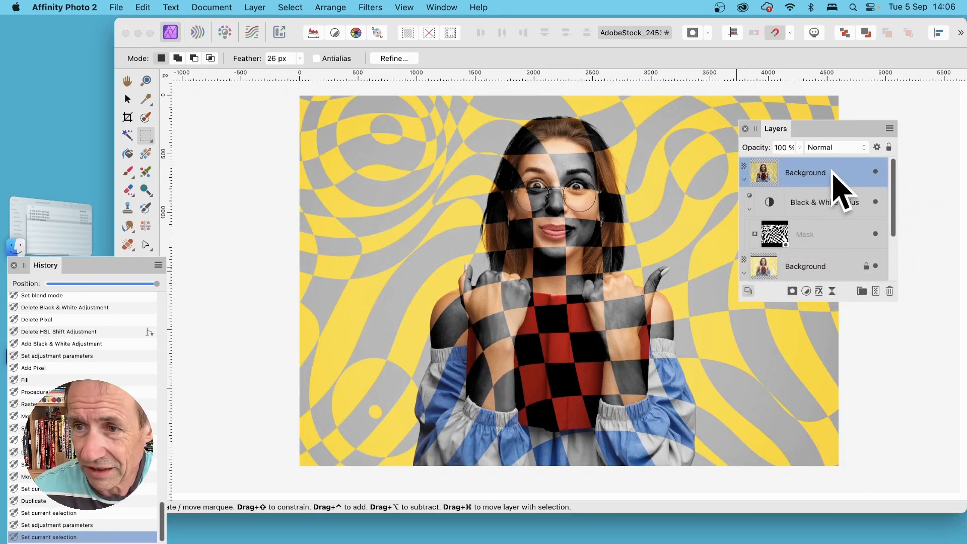
left_click(829, 147)
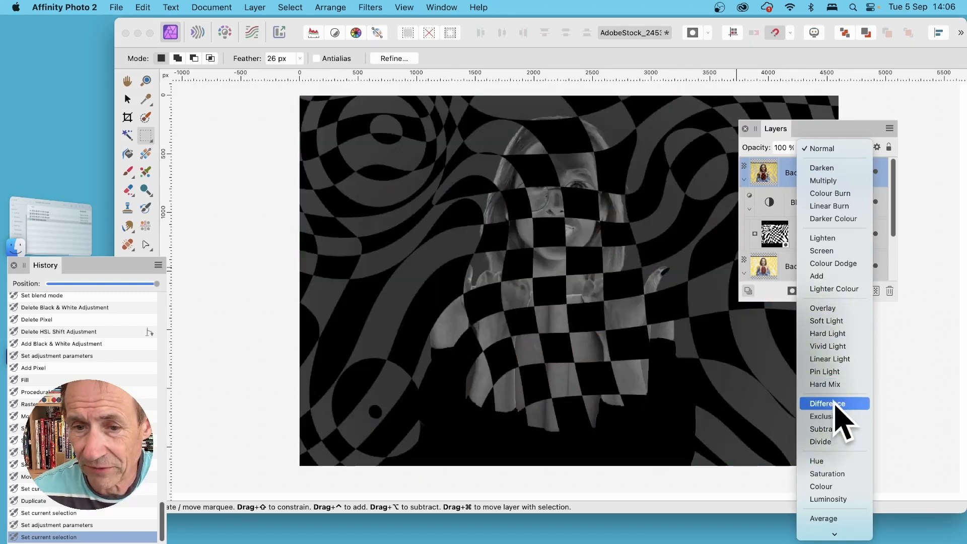
left_click(834, 404)
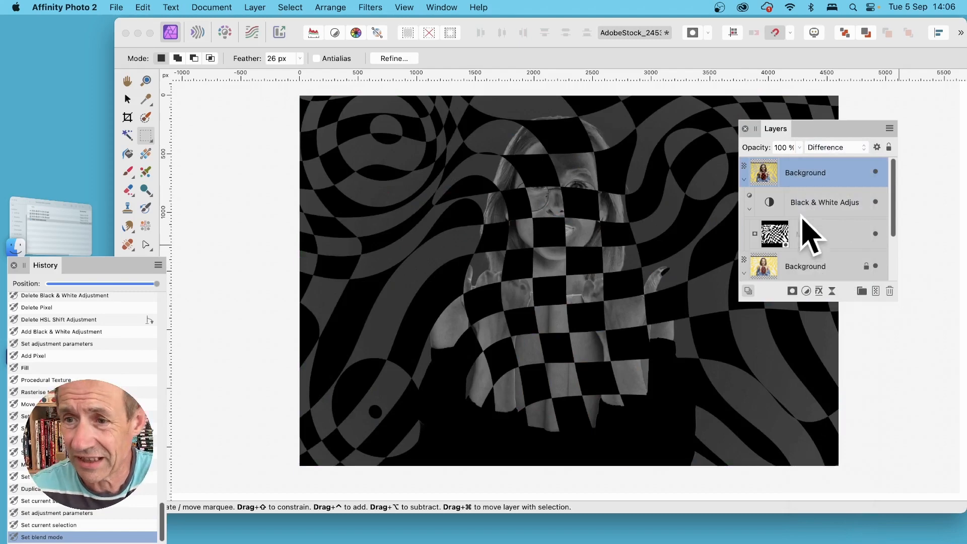
double_click(758, 211)
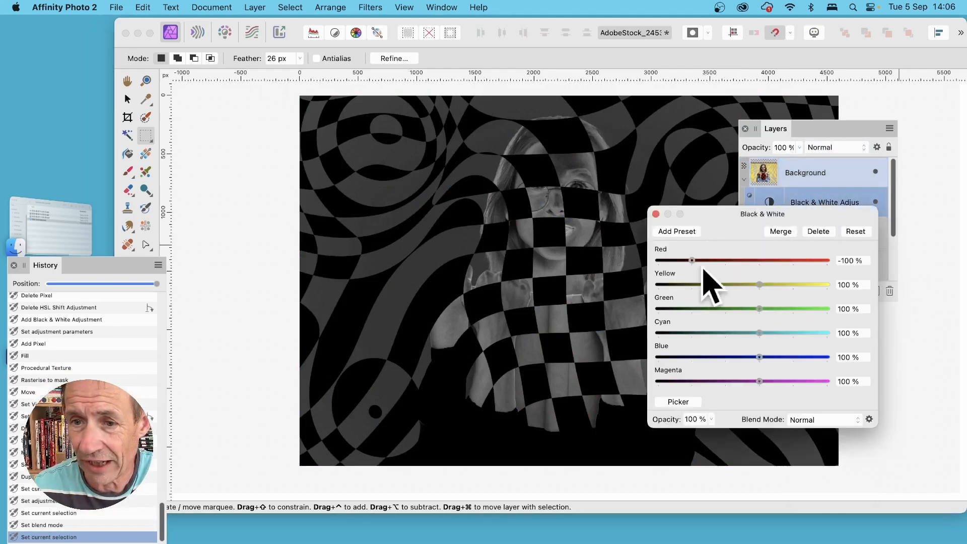
left_click(656, 214)
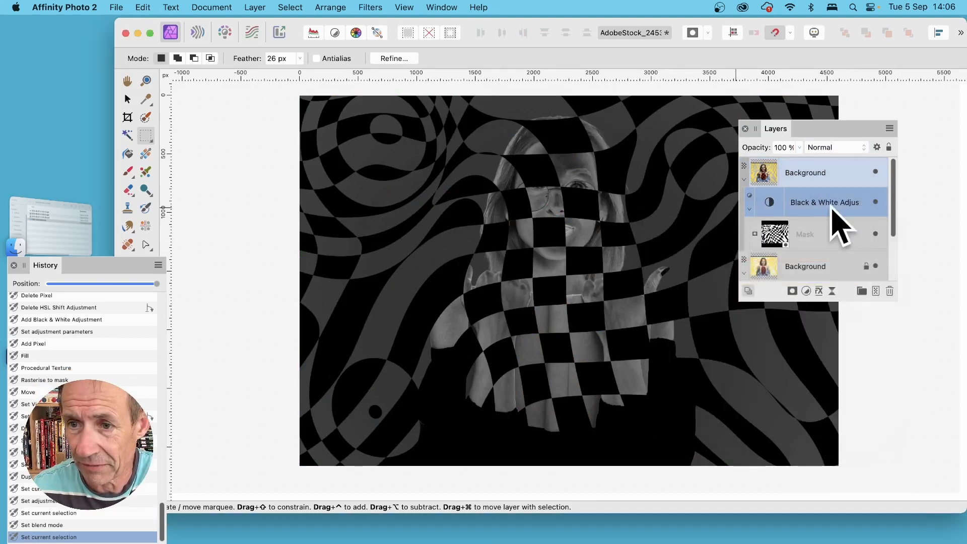
left_click(749, 209)
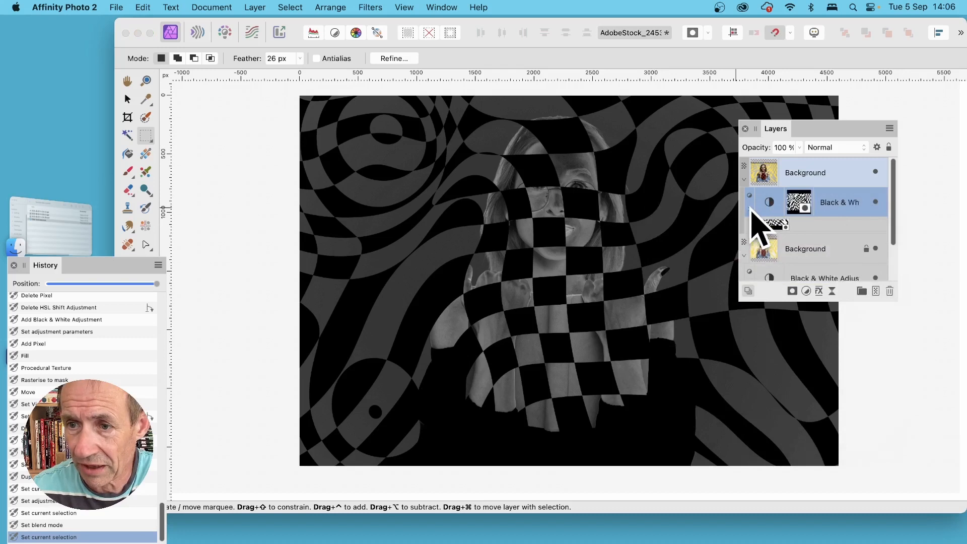
left_click(800, 198)
left_click(821, 195)
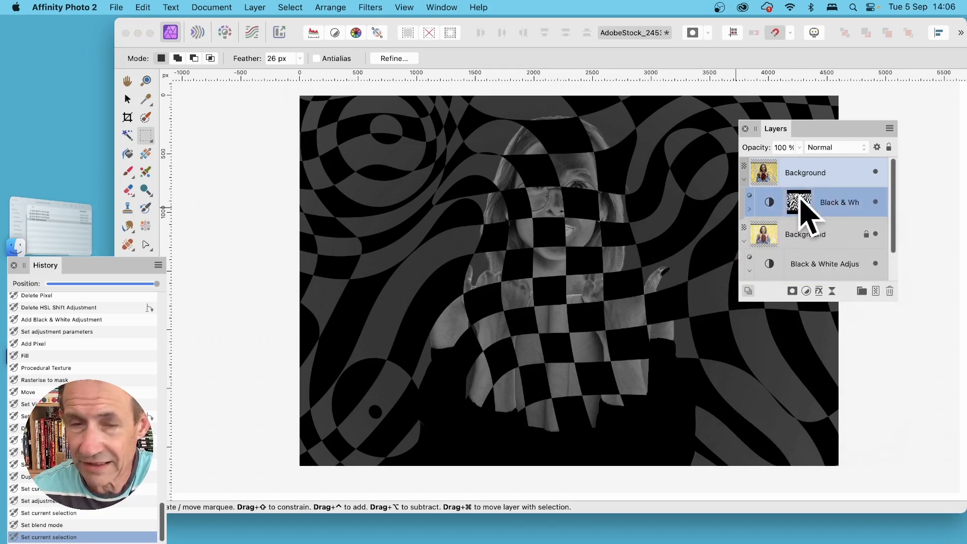
left_click(372, 8)
mouse_move(418, 46)
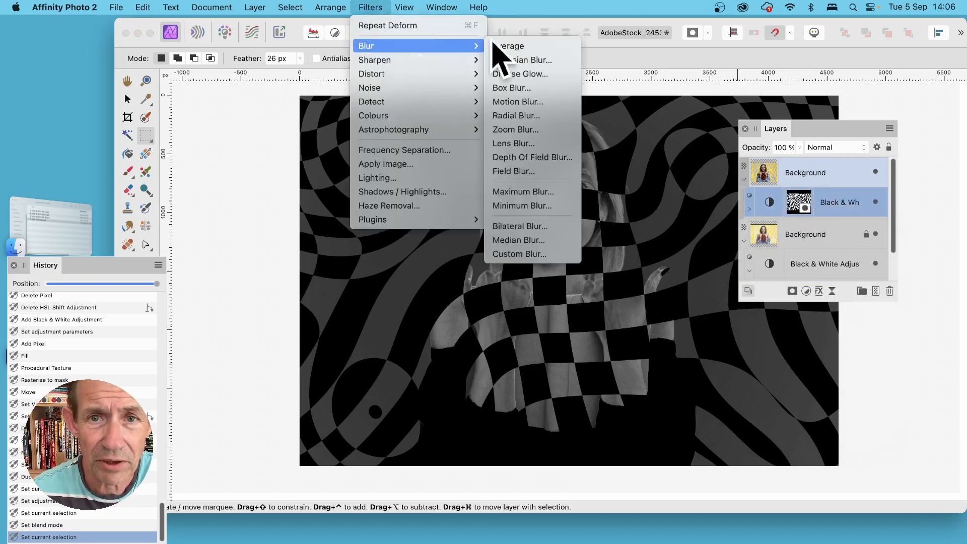
left_click(547, 61)
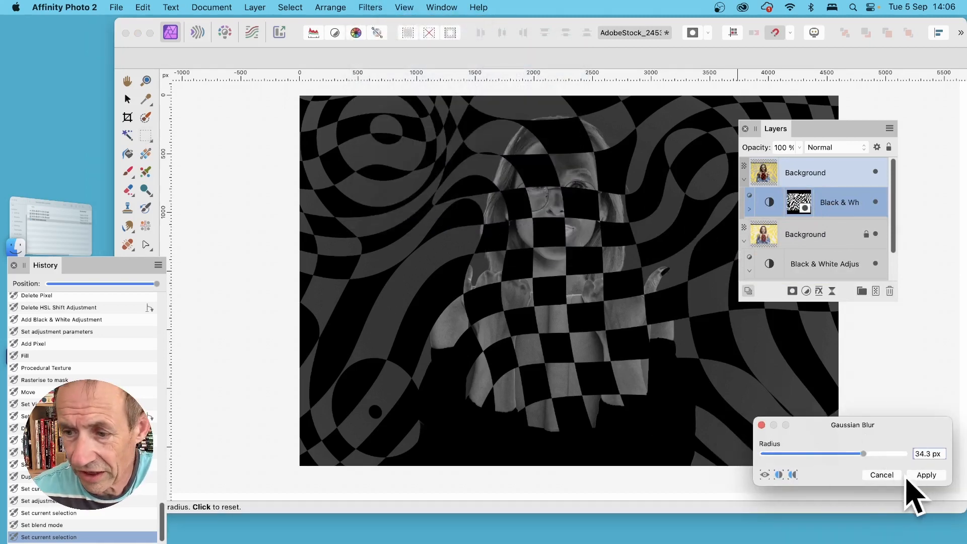
left_click(887, 479)
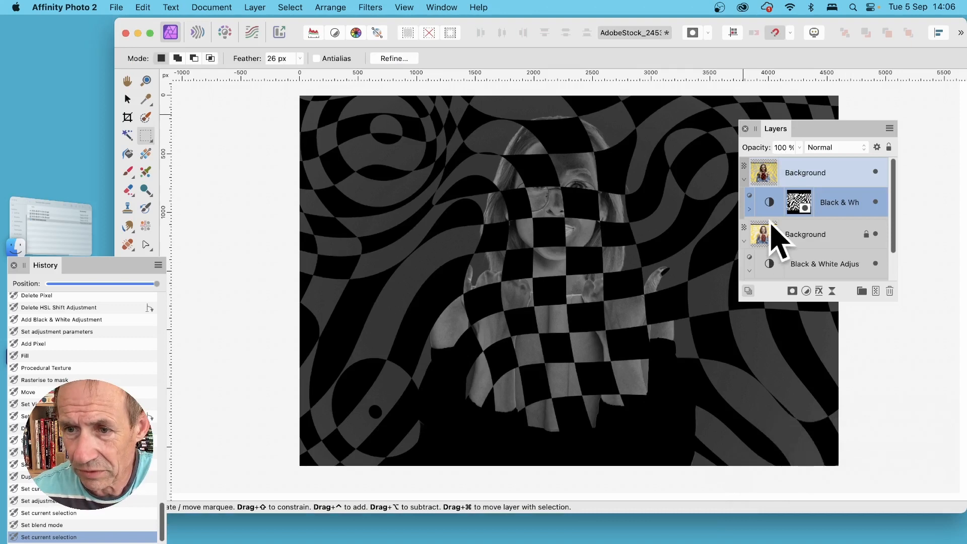
Select the chequered mask in the duplicated layer's Black & White adjustment and apply a Gaussian Blur with a radius above 40 px.
left_click(750, 209)
left_click(781, 234)
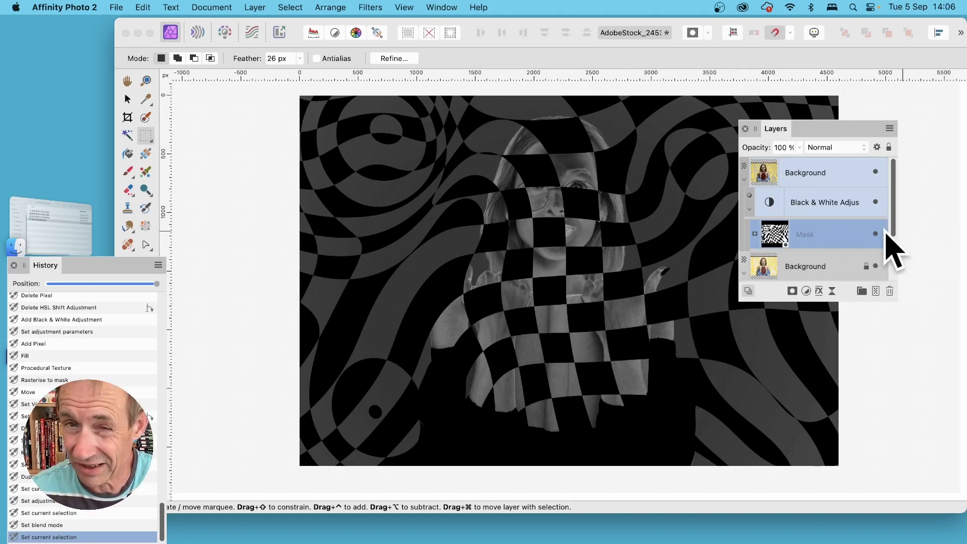
left_click(383, 7)
mouse_move(395, 46)
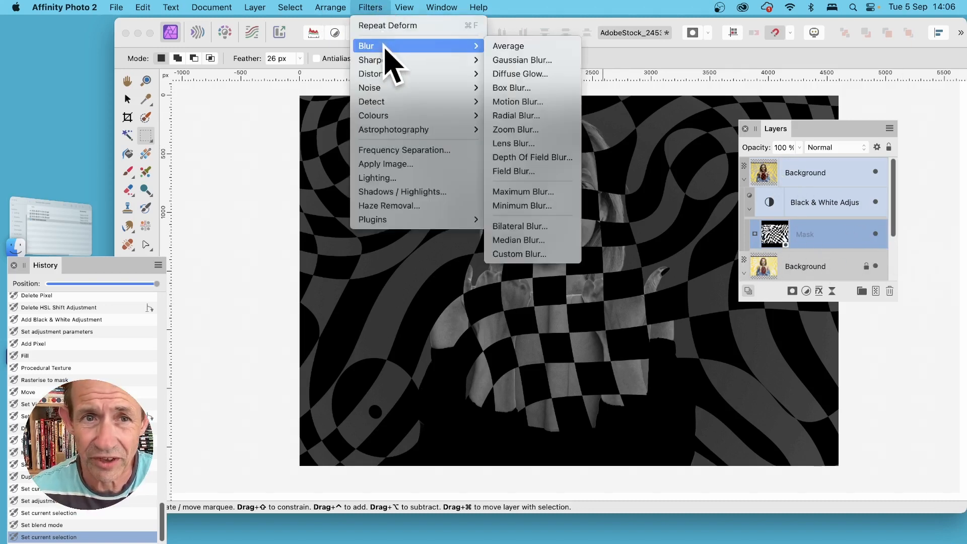
left_click(552, 62)
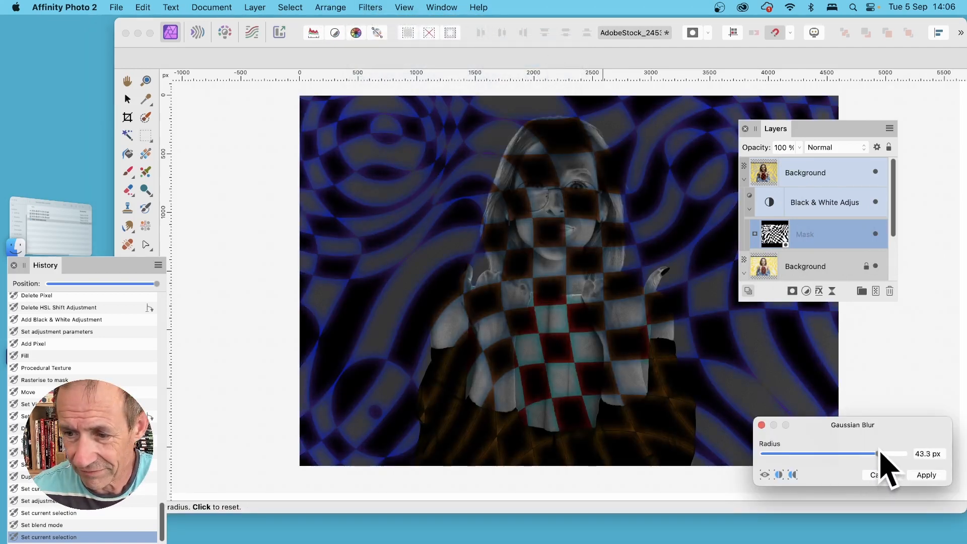
left_click_drag(881, 452, 885, 453)
left_click(927, 475)
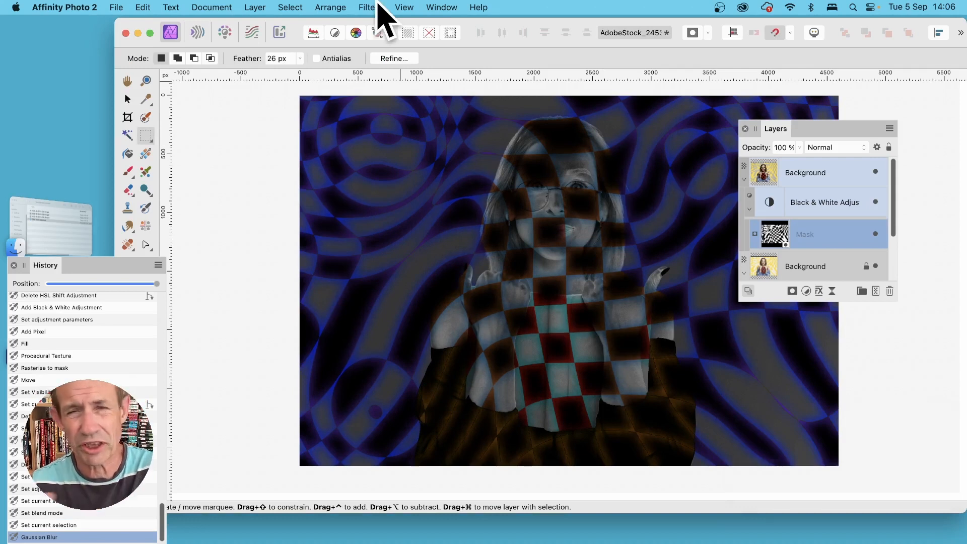
left_click(749, 210)
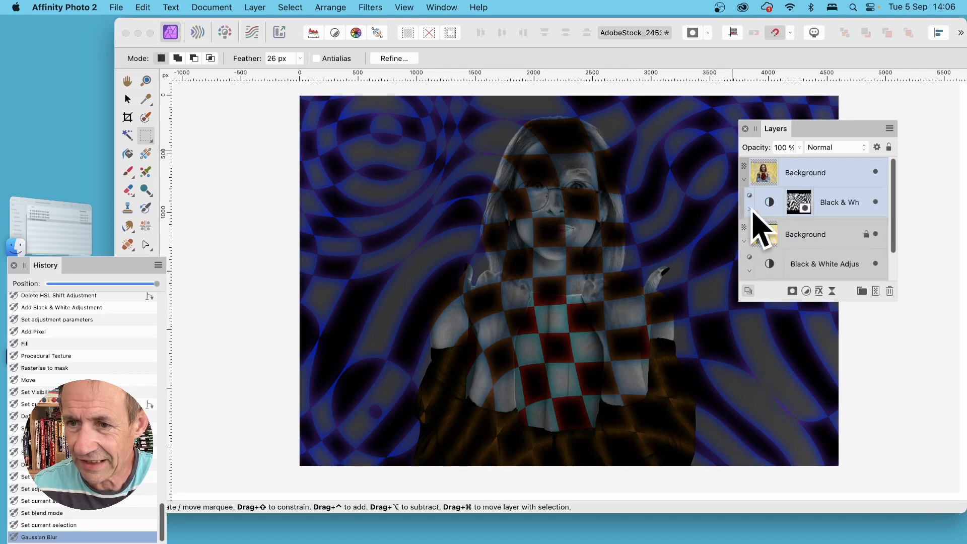
left_click(792, 192)
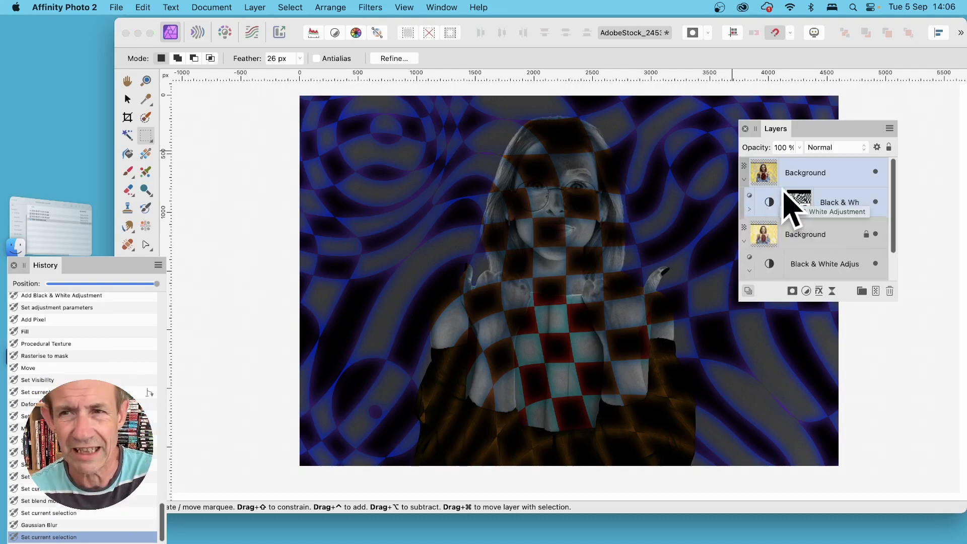
left_click(749, 210)
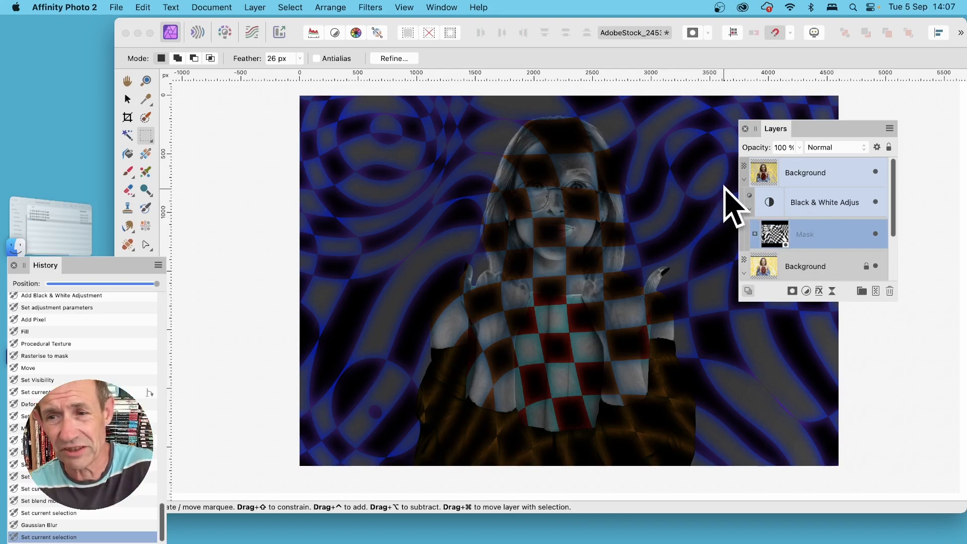
Change the blend mode of the duplicated Background layer to Negation.
left_click(764, 171)
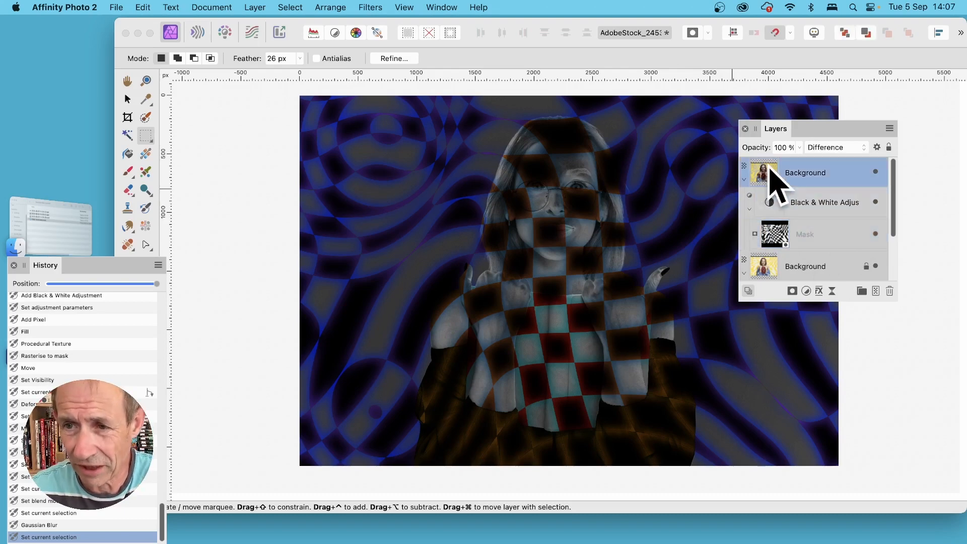
left_click(852, 147)
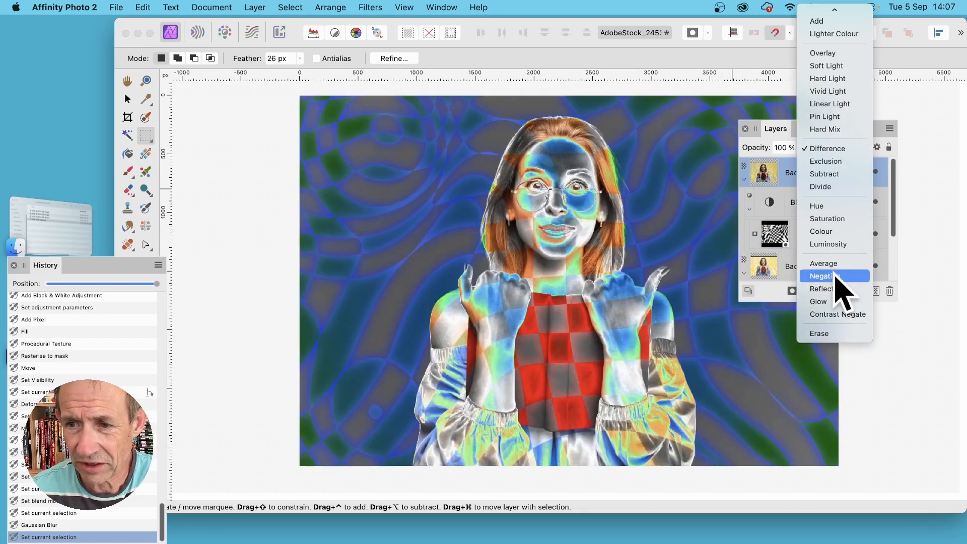
left_click(824, 276)
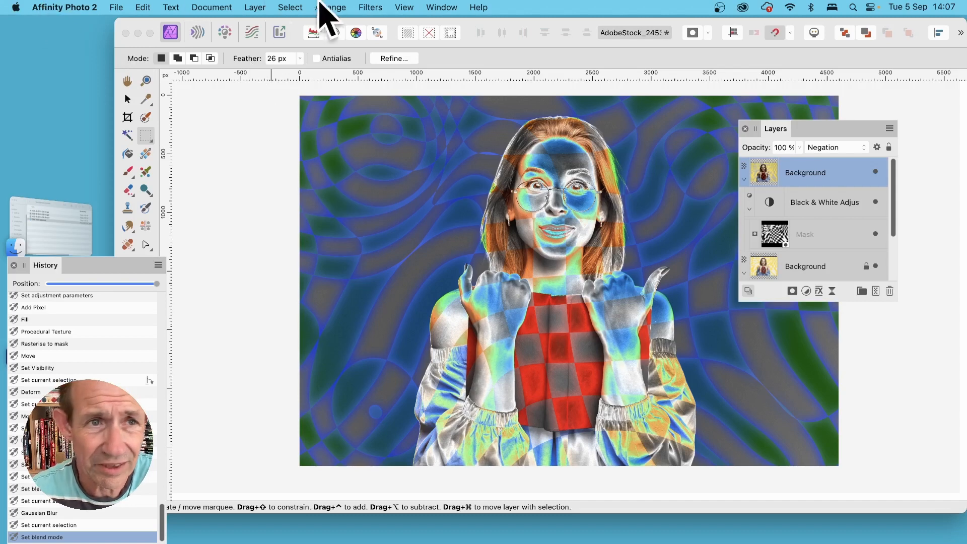
Merge all visible layers into a new pixel layer above the duplicated Background and keep that layer selected.
left_click(256, 9)
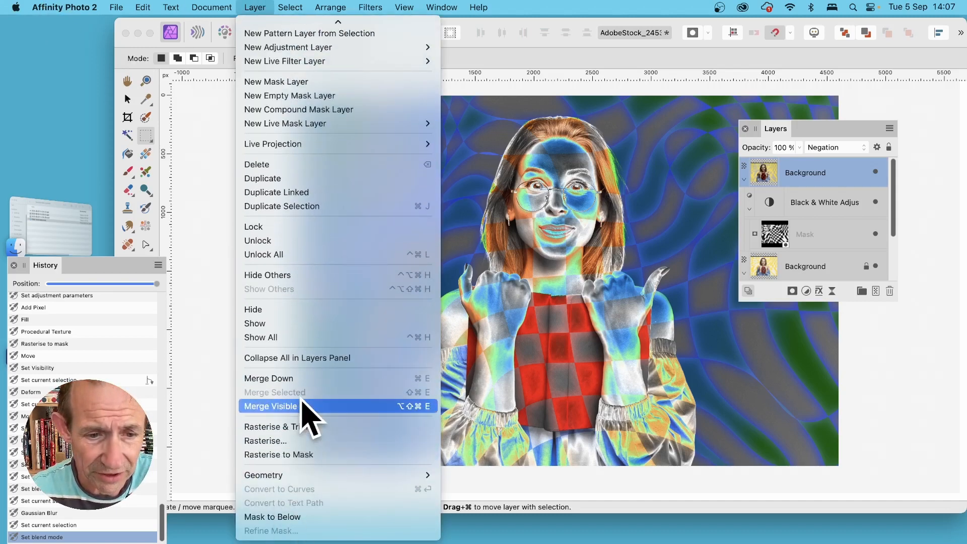
left_click(301, 409)
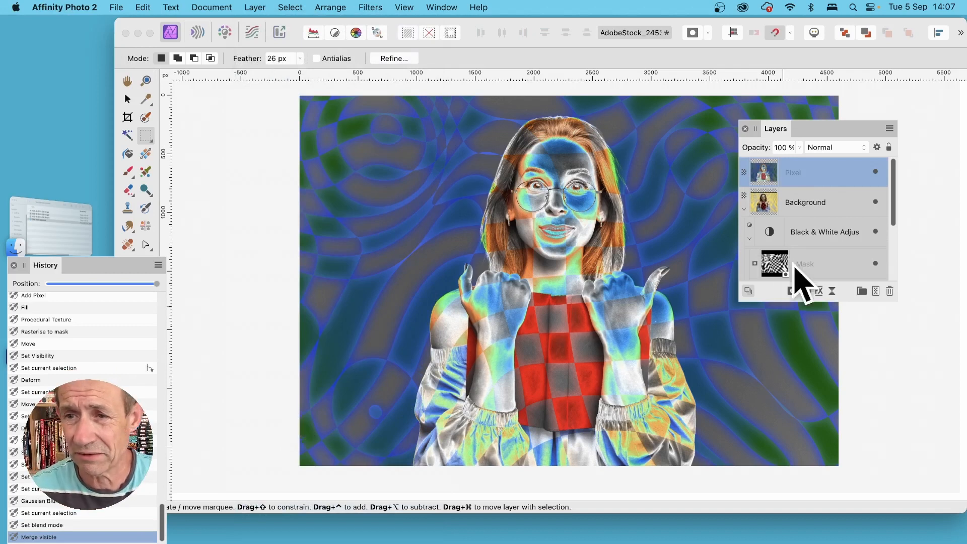
left_click(770, 174, "super")
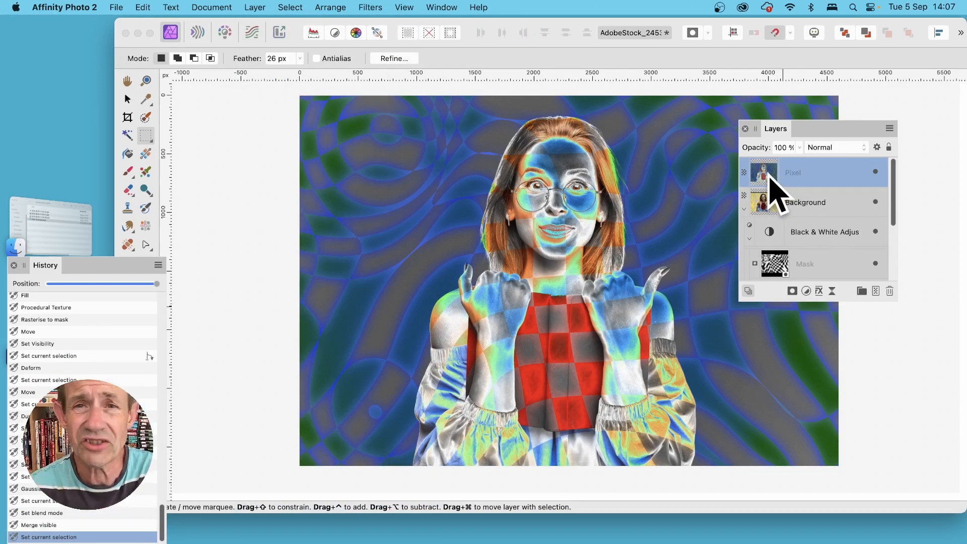